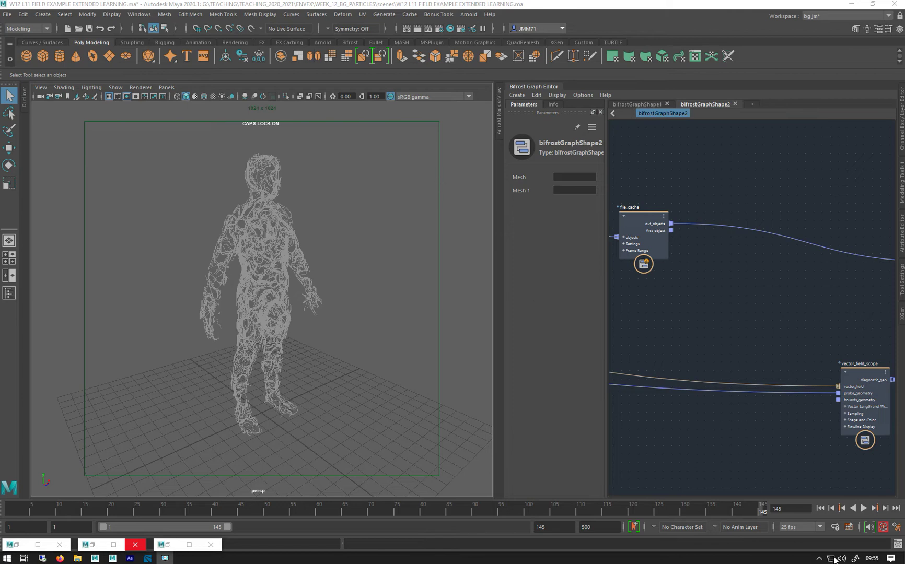
Play back the cached trails animation, stop at frame 116, and select the file_cache node and the figure's strands.
key(alt+v)
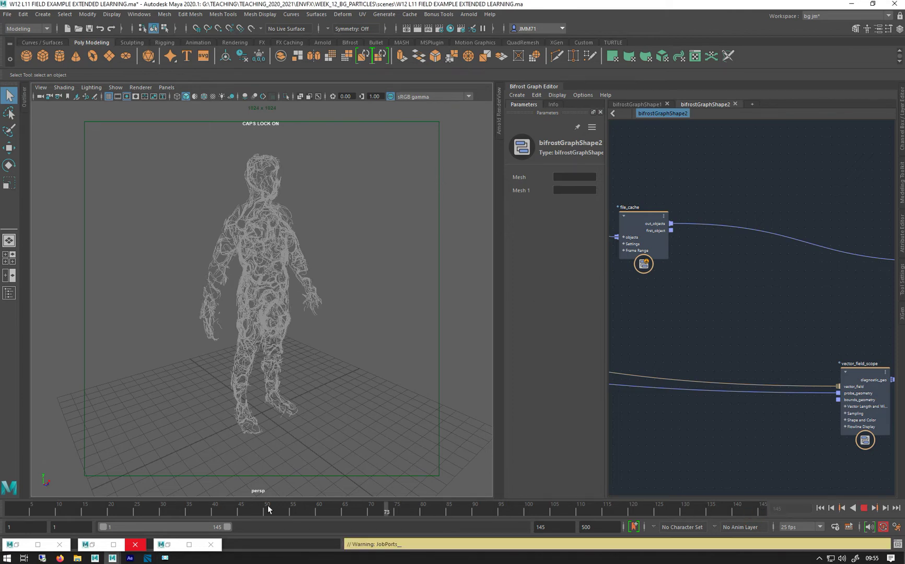
drag(1, 493, 609, 495)
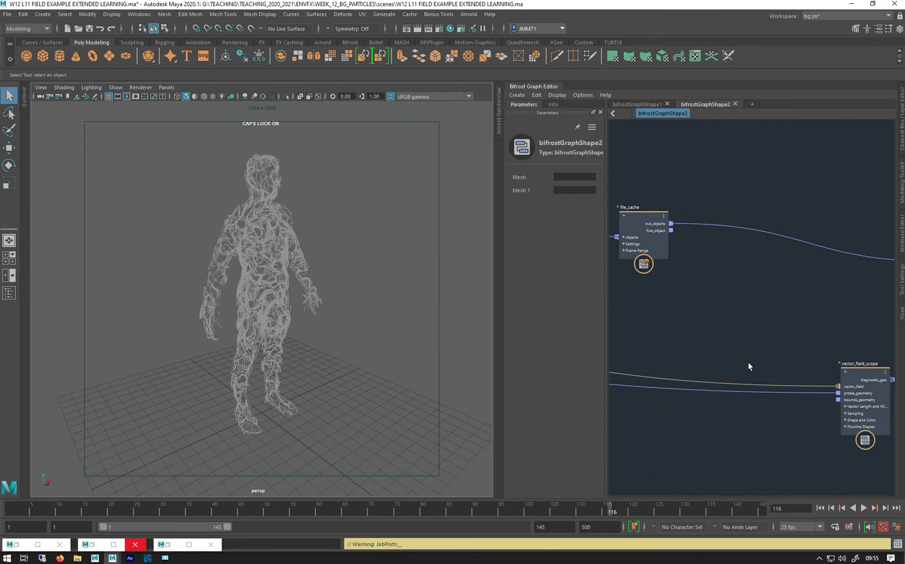
click(638, 239)
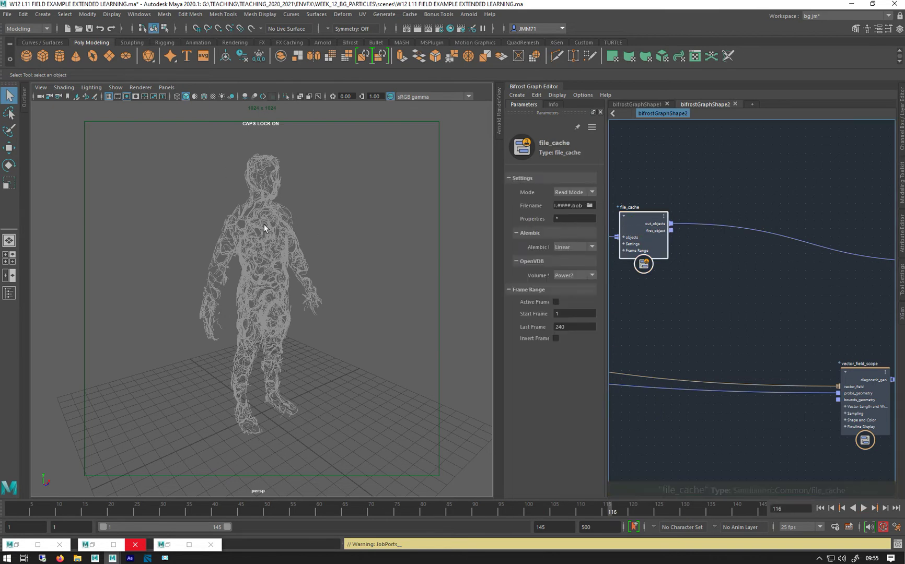
click(284, 242)
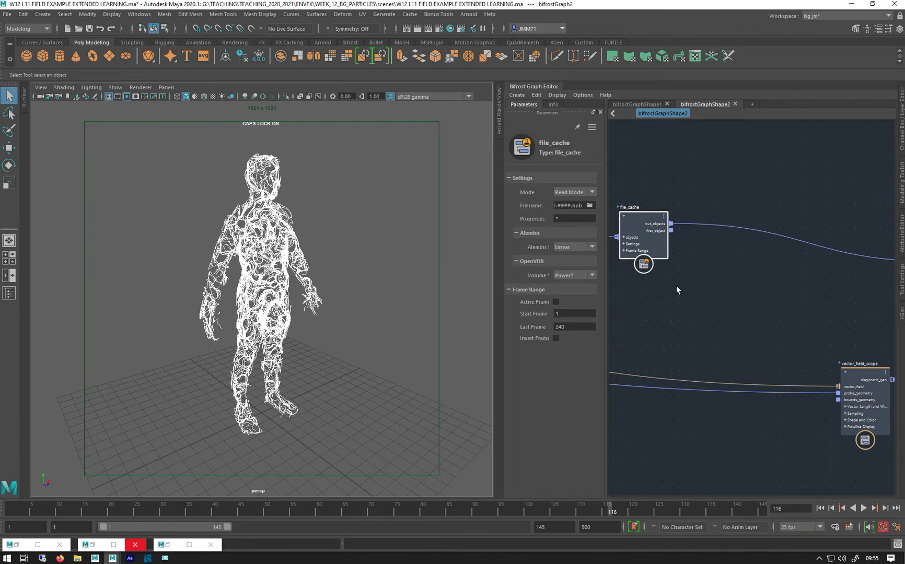
mouse_move(677, 281)
alt+middle_down()
mouse_move(754, 280)
mouse_move(681, 300)
alt+middle_up()
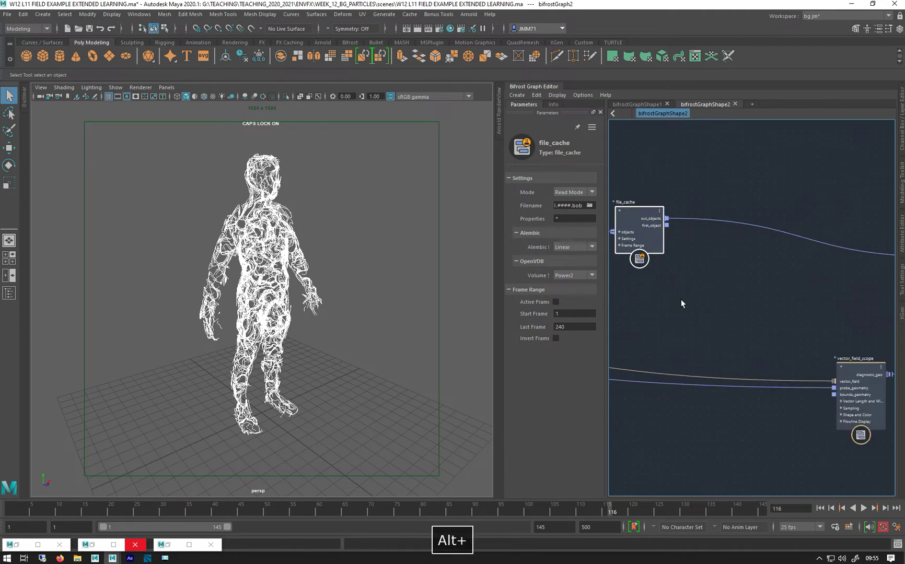
Run a test render of the trails from perspShape in Arnold RenderView, check it, and stop the render.
click(498, 101)
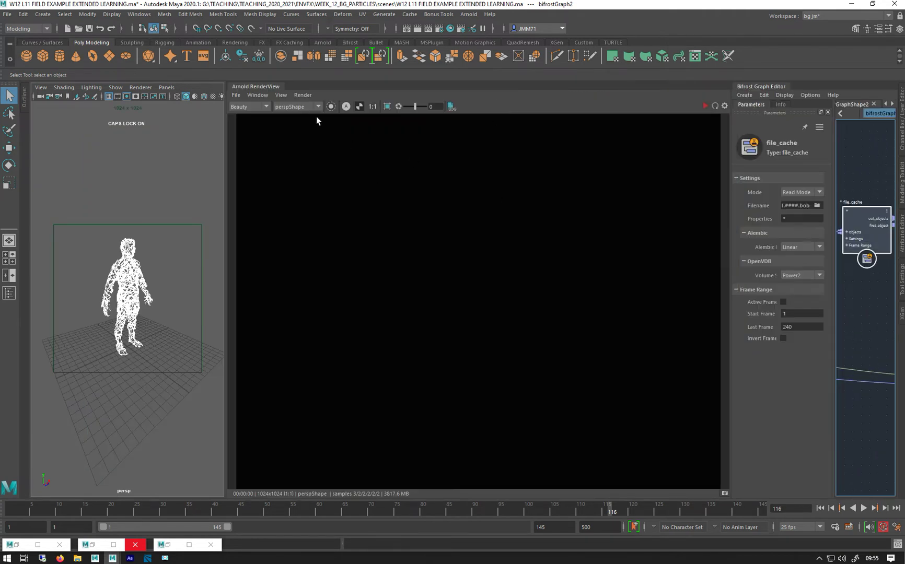
click(705, 106)
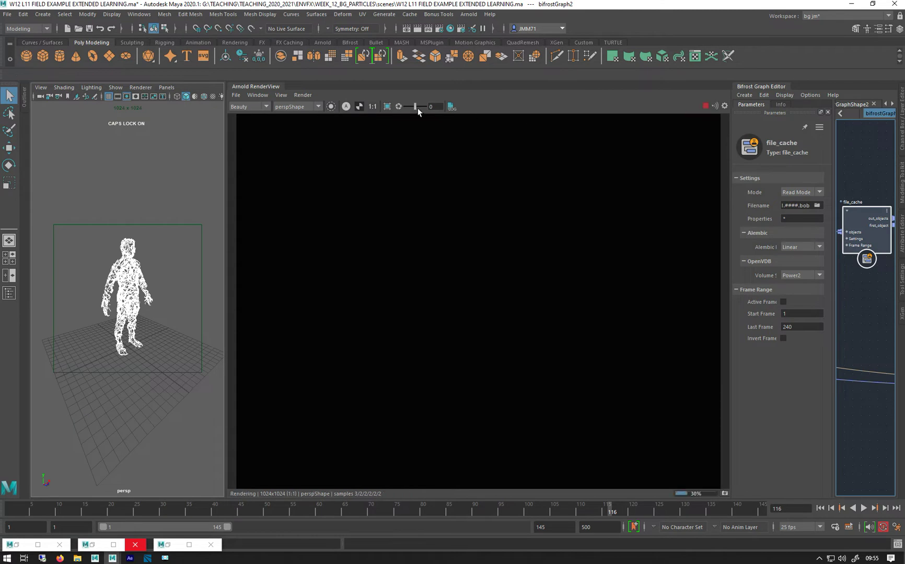
click(360, 106)
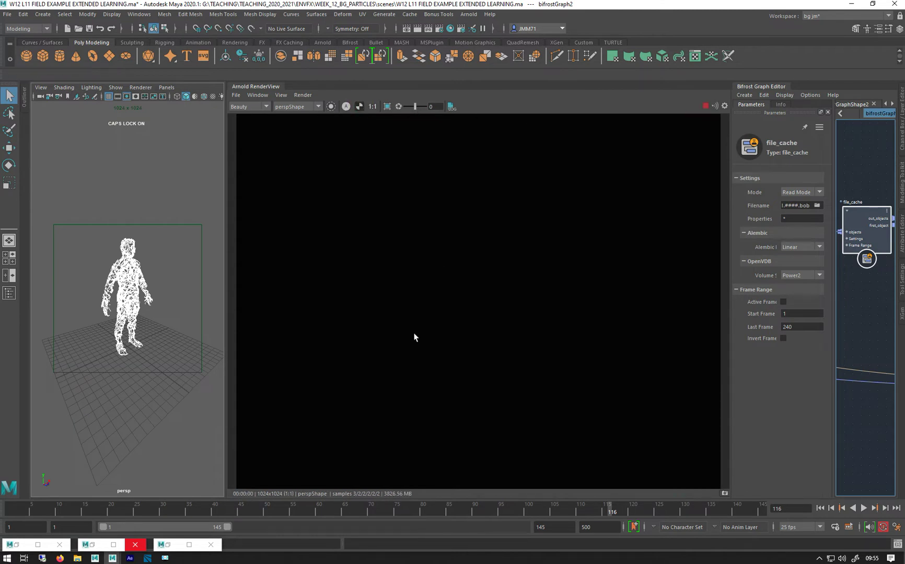
click(706, 105)
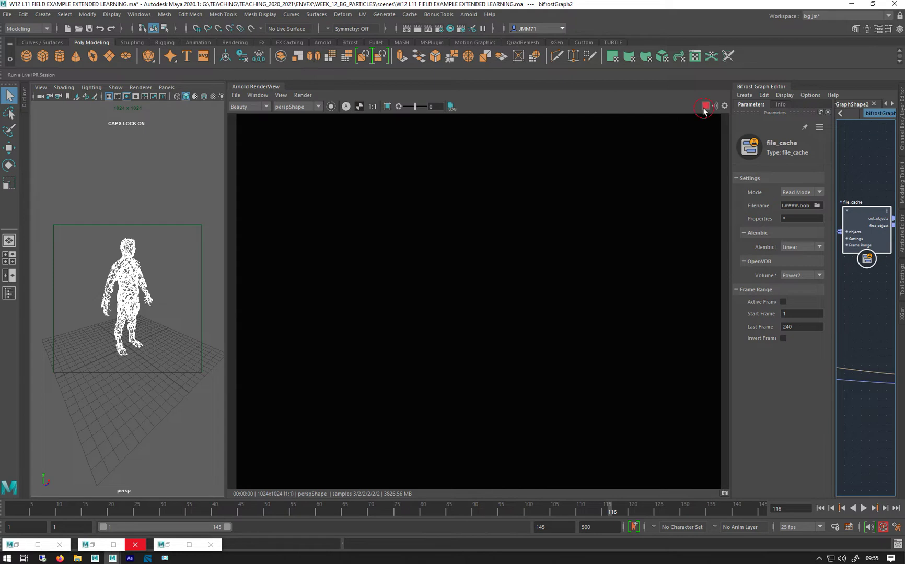
click(239, 87)
Enlarge the Bifrost graph area and add a set_Arnold_strands_settings node between file_cache and terminal1.
mouse_move(692, 309)
alt+middle_down()
mouse_move(658, 304)
mouse_move(693, 301)
alt+middle_up()
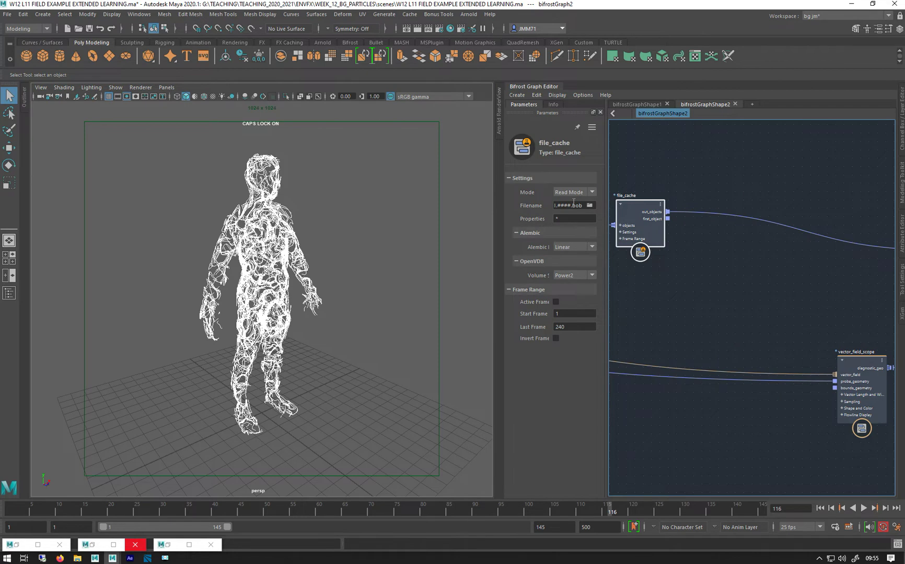
drag(505, 201, 363, 203)
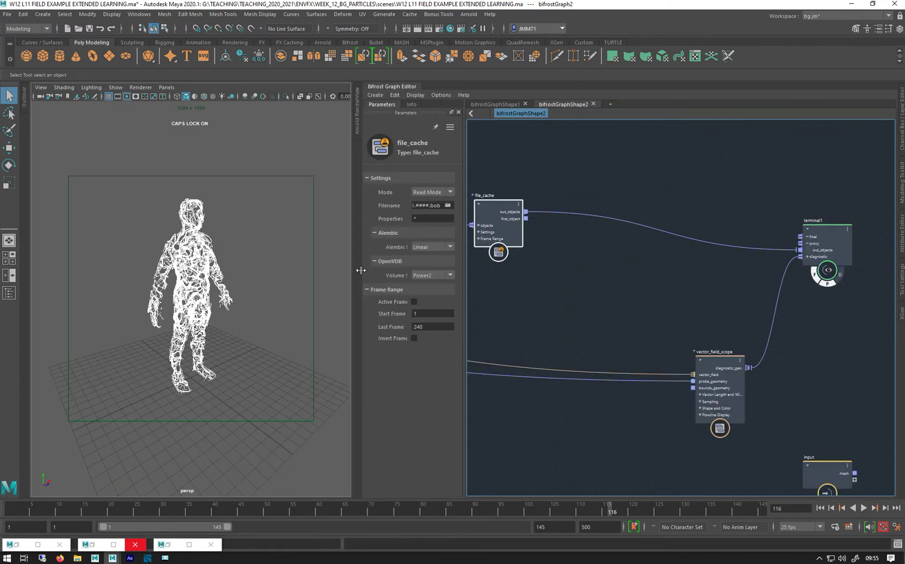
drag(359, 270, 285, 266)
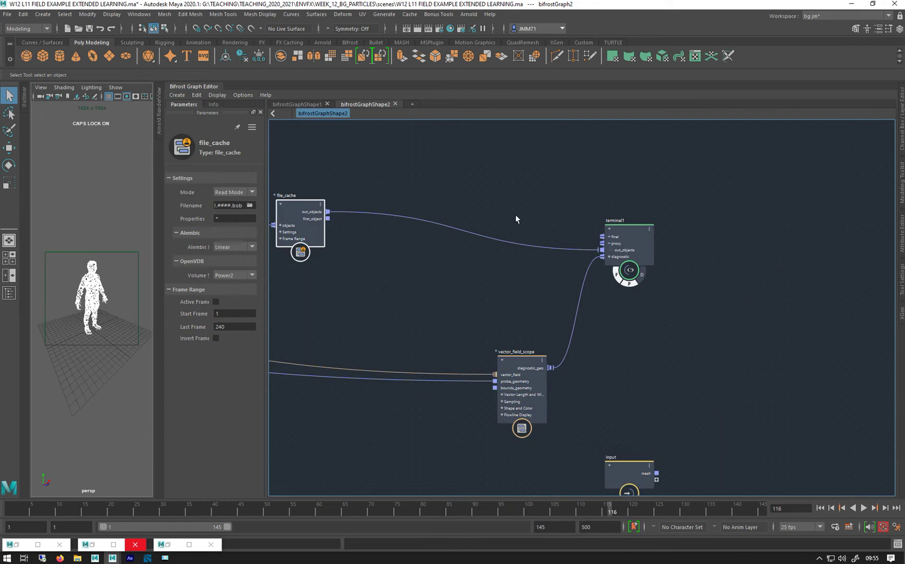
alt+middle_drag(396, 156, 590, 208)
click(590, 209)
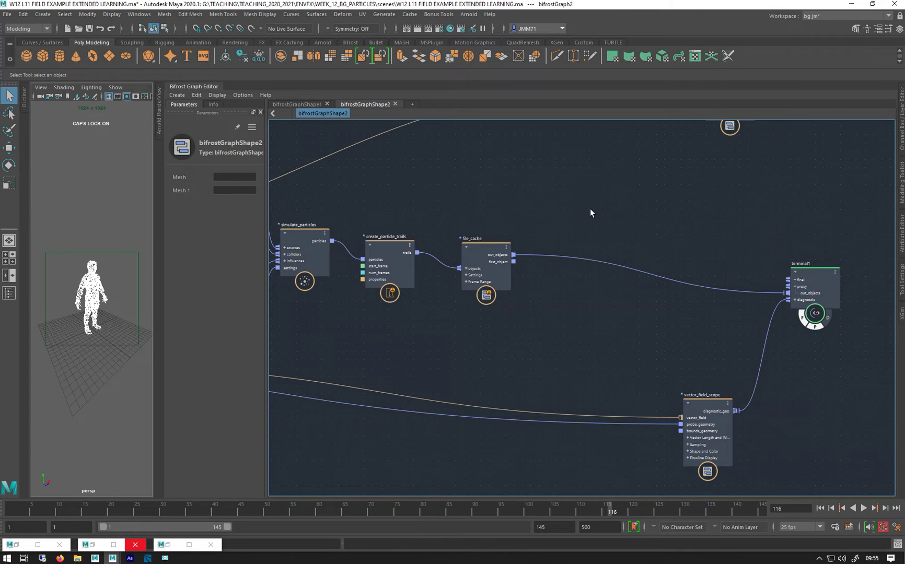
key(Tab)
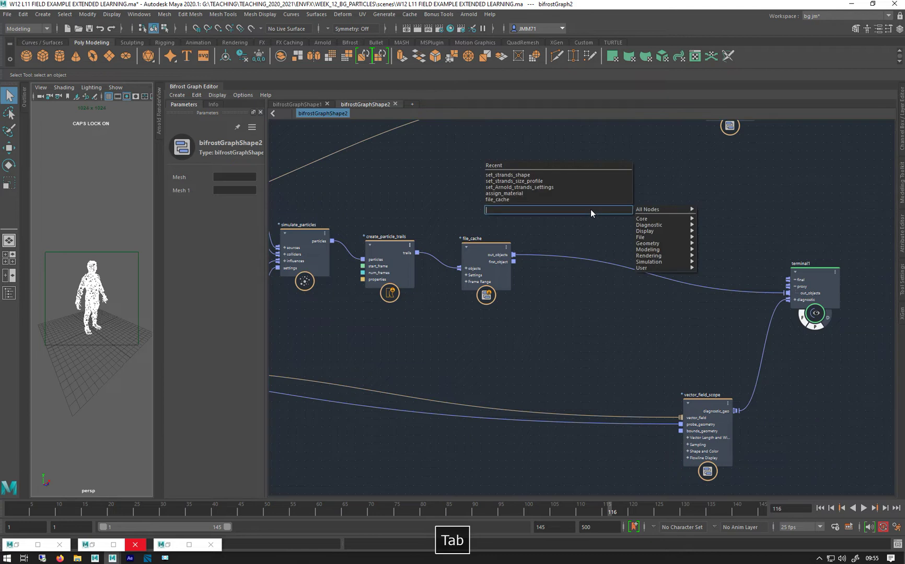
text(AR)
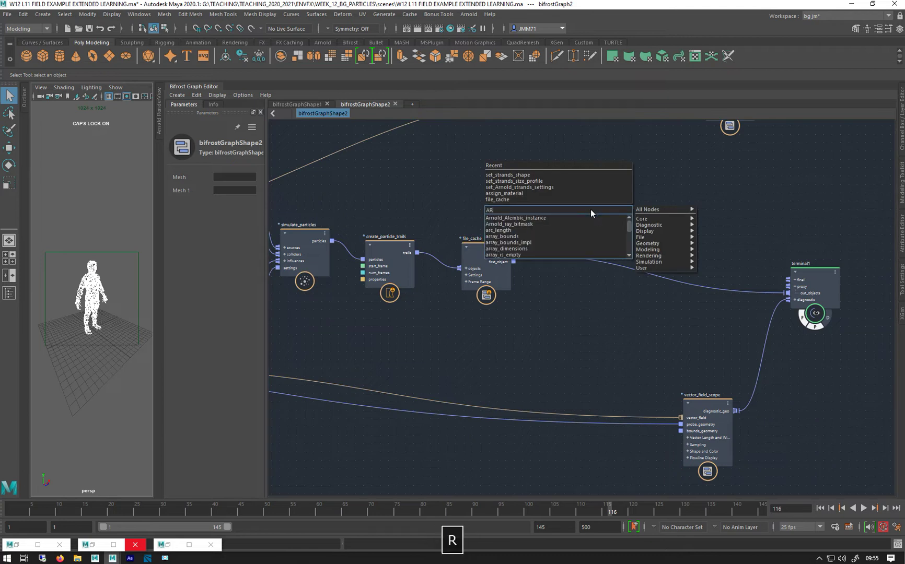
text(NOL)
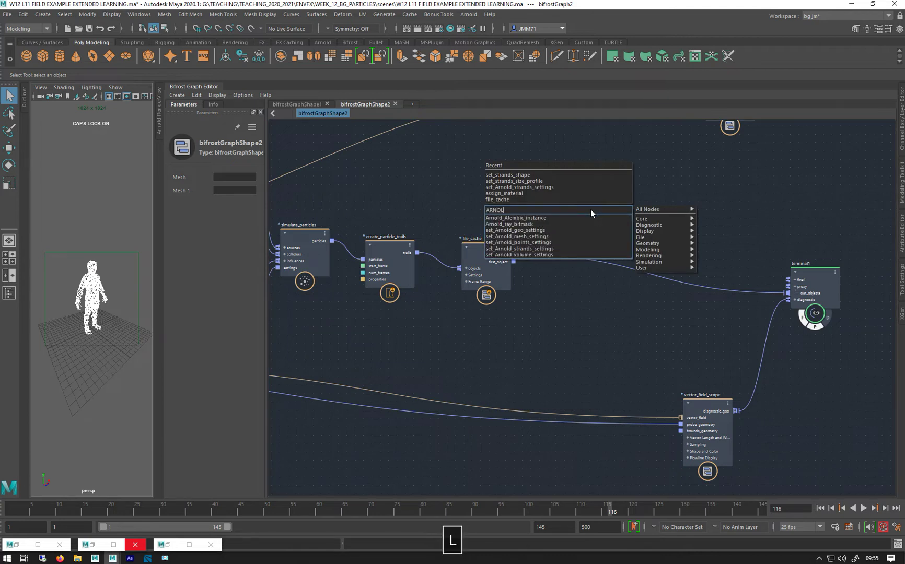
click(534, 250)
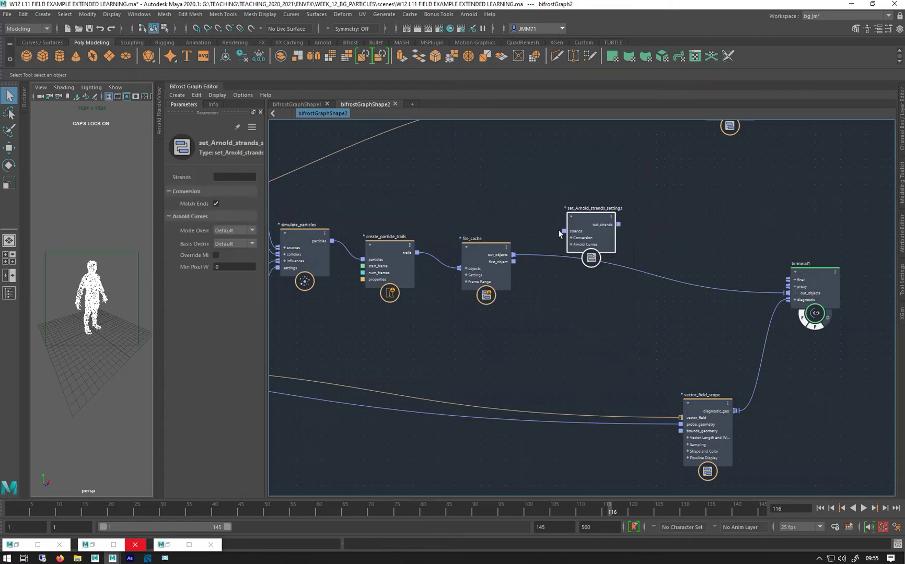
Wire file_cache's out_objects through set_Arnold_strands_settings into terminal1's proxy and final inputs, replacing the direct link to terminal1.
drag(513, 255, 595, 220)
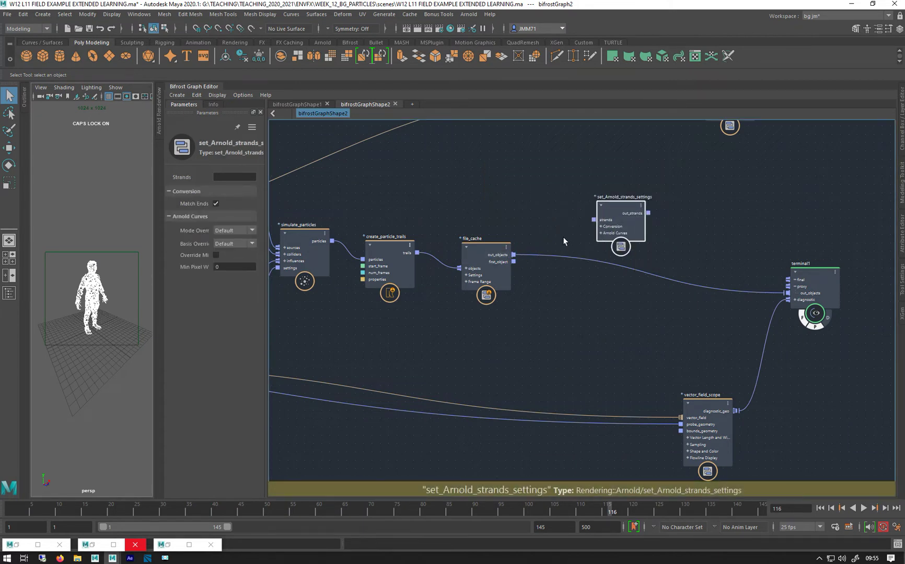
drag(519, 258, 636, 251)
drag(818, 286, 817, 269)
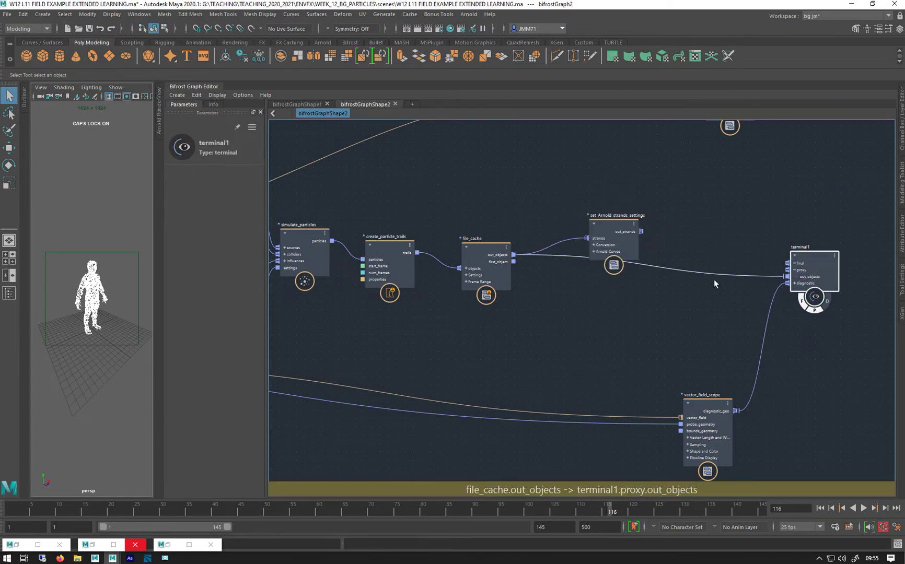
drag(760, 274, 655, 315)
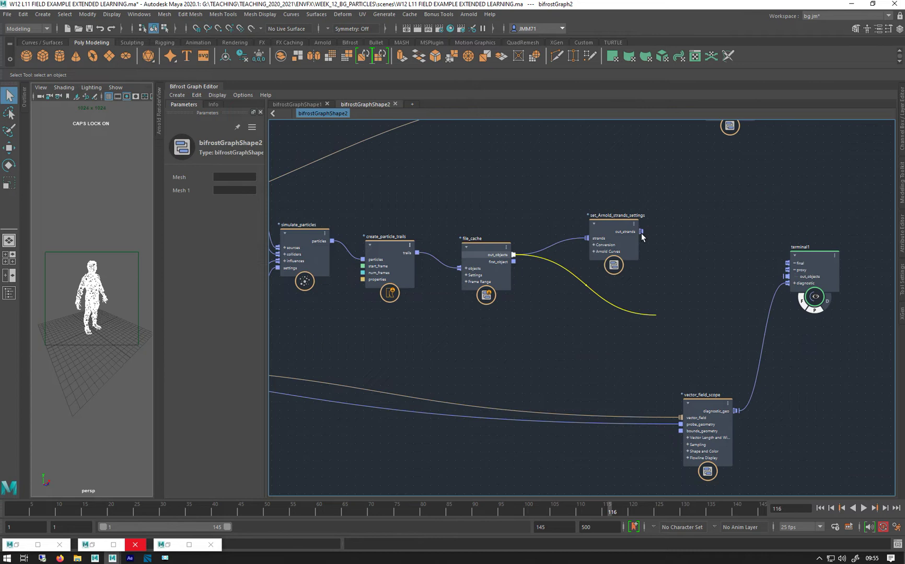
drag(641, 232, 788, 270)
mouse_move(641, 231)
mouse_down()
mouse_move(800, 264)
mouse_move(788, 264)
mouse_up()
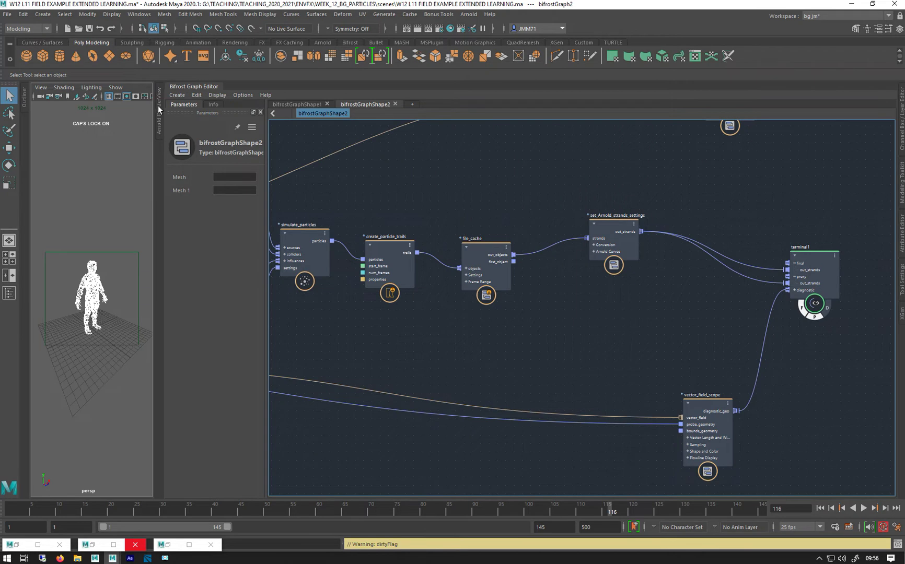
Examine the Mode Override and Basis Override options of the set_Arnold_strands_settings node in a widened parameter area.
click(613, 236)
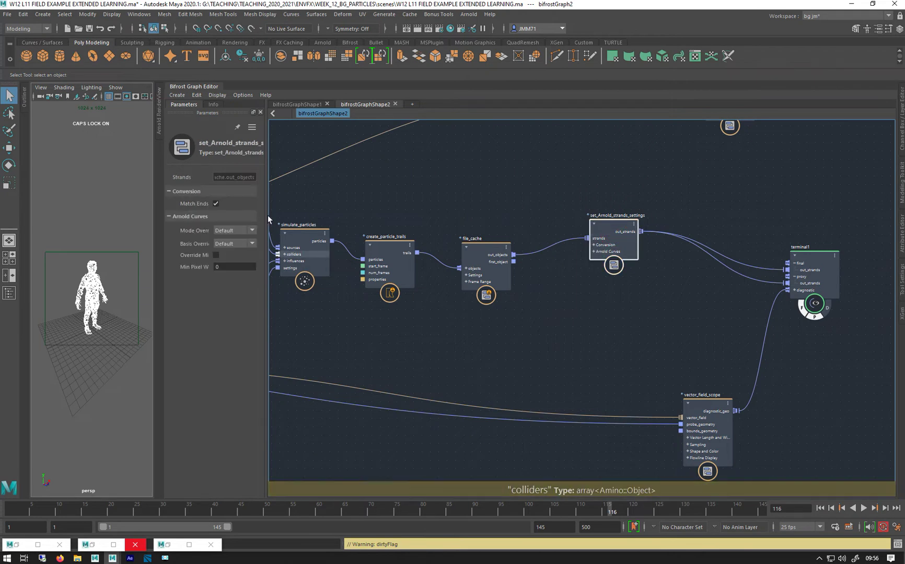
drag(266, 215, 366, 218)
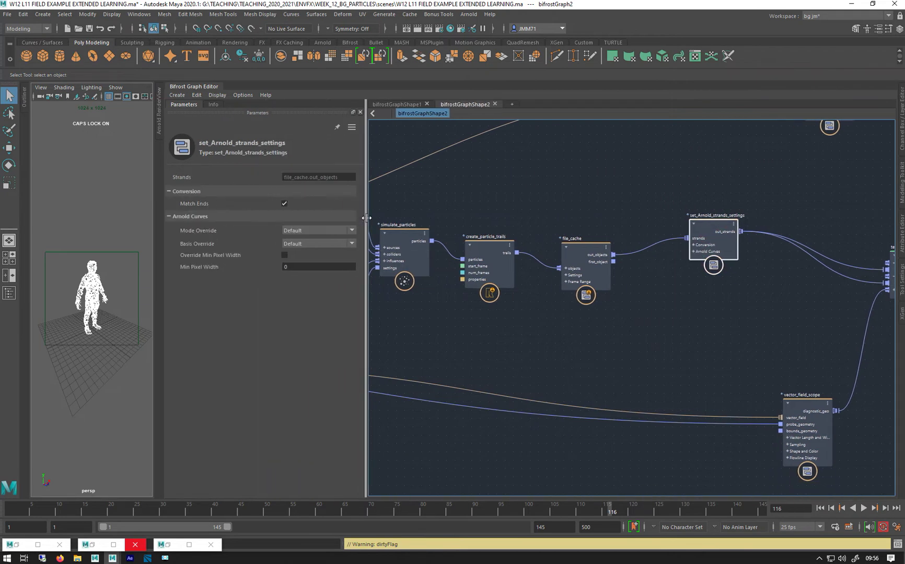
click(304, 231)
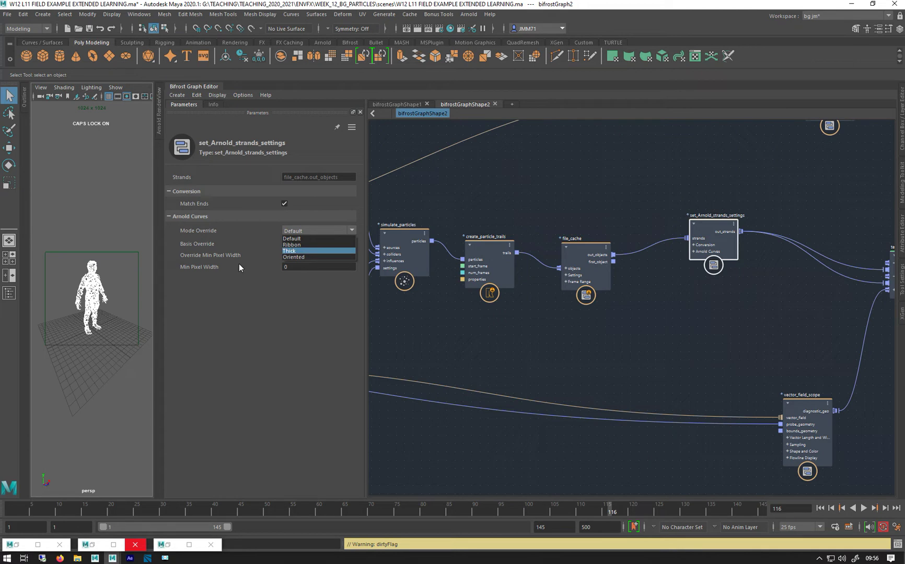
click(220, 329)
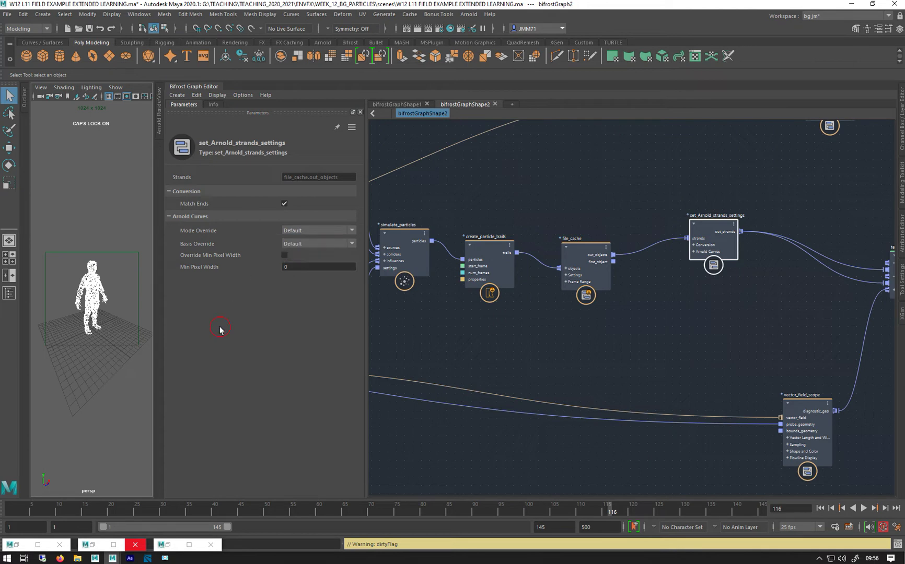
click(296, 244)
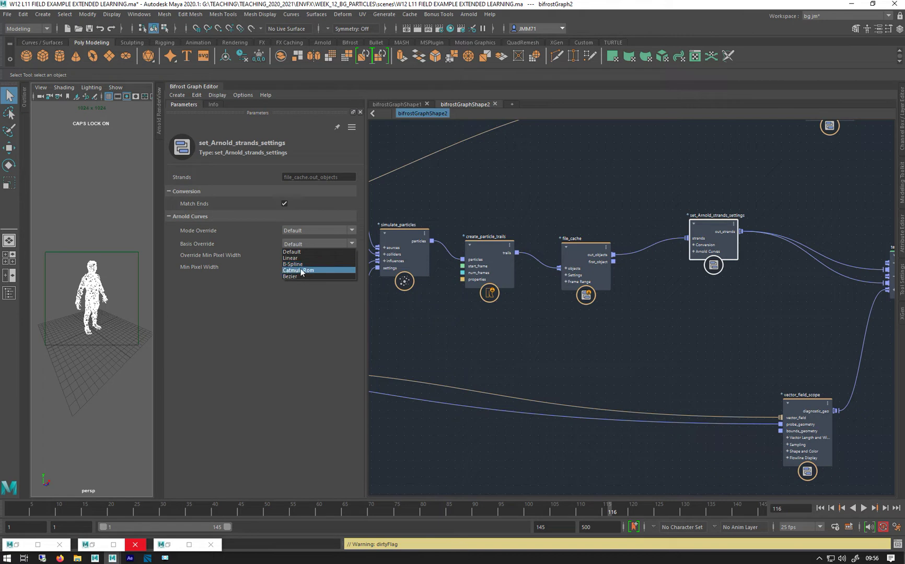
click(228, 336)
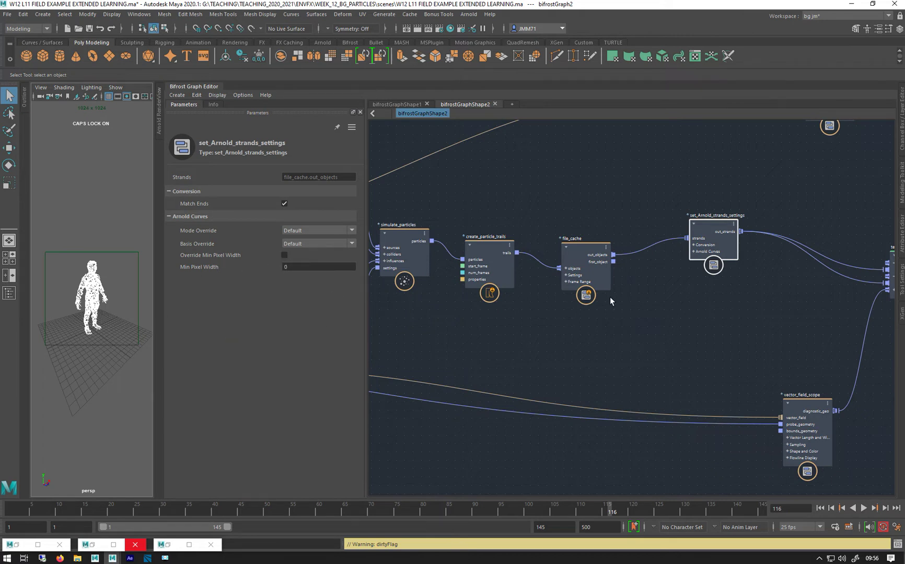
Render the strands in Arnold RenderView, compare the alpha and colour displays, and stop the render.
click(160, 105)
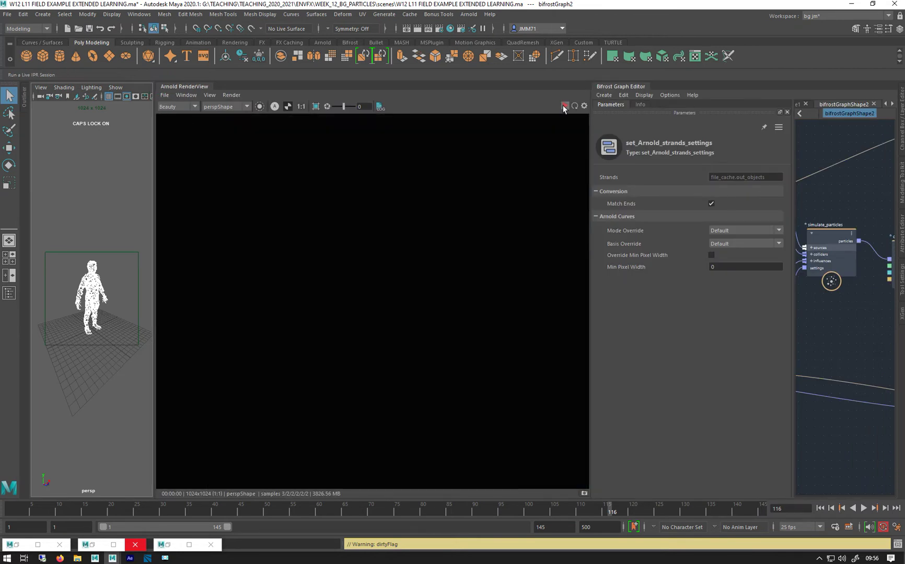
click(564, 107)
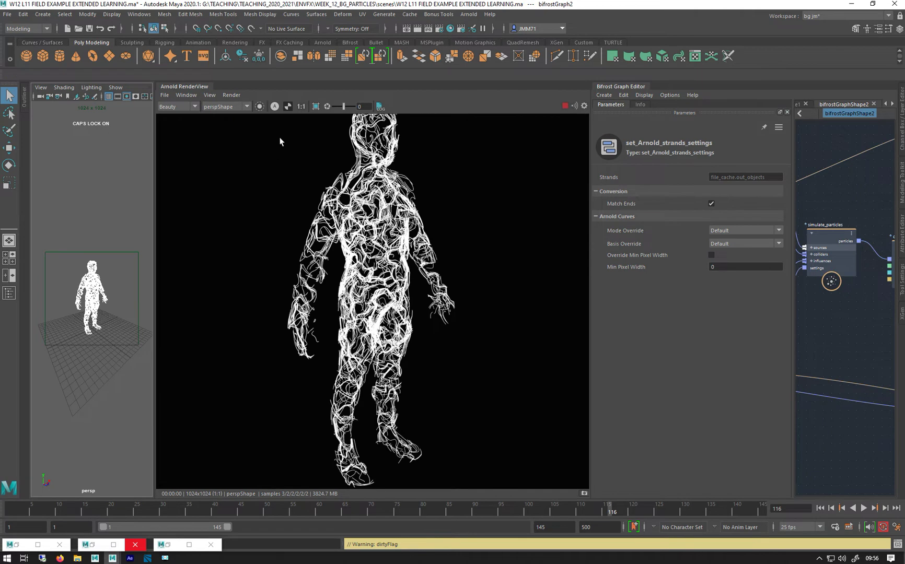
click(287, 107)
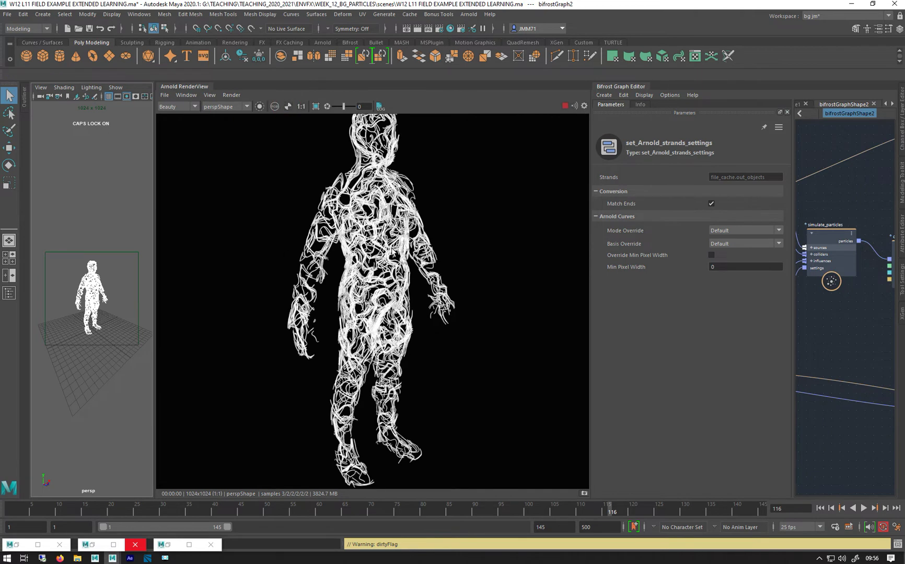
click(290, 106)
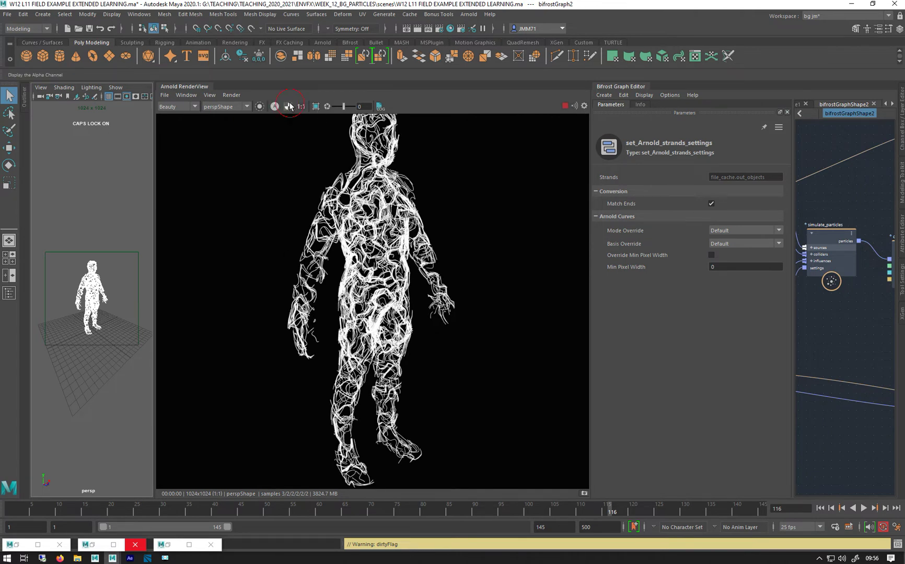
click(290, 106)
click(289, 106)
click(290, 106)
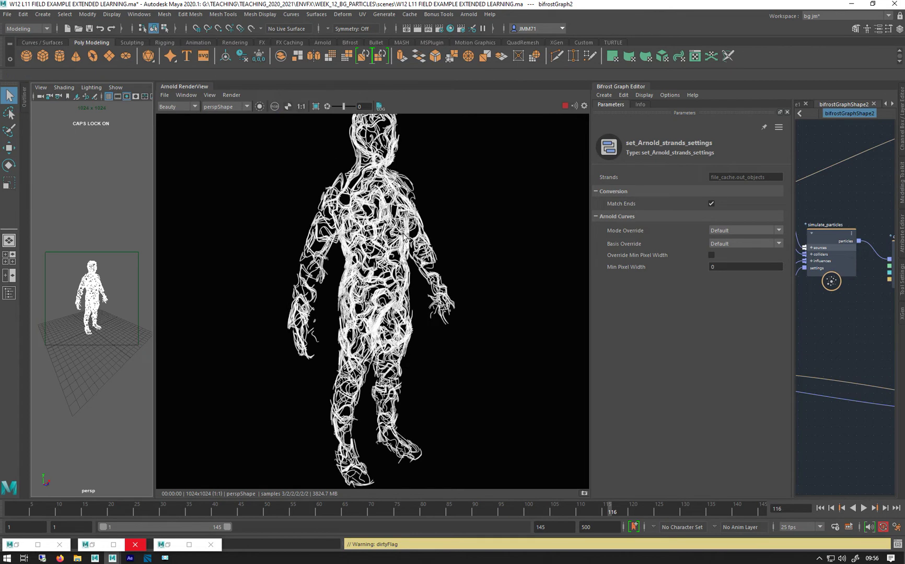
scroll(406, 285, down, 1)
click(565, 106)
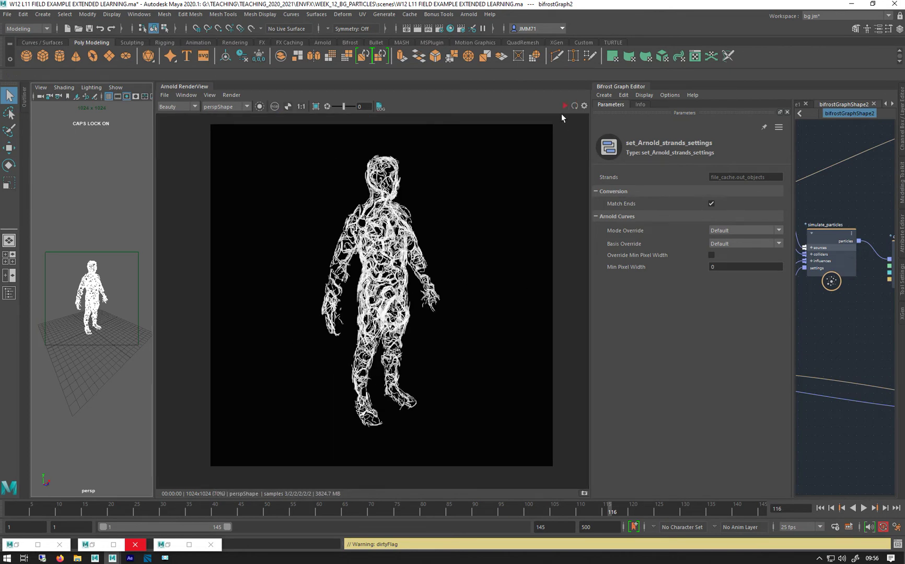
click(181, 85)
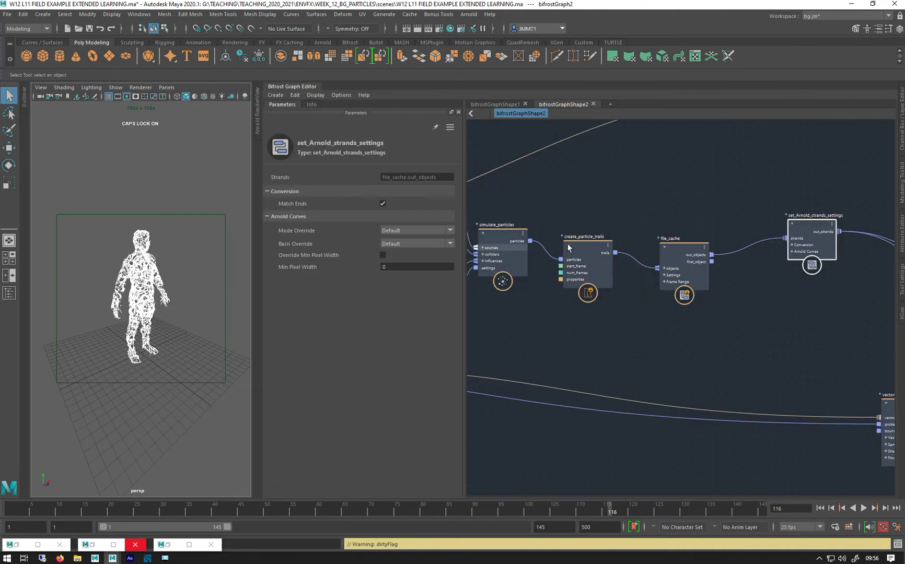
Move the set_Arnold_strands_settings node closer to file_cache to make room before terminal1, and clear the node selection.
middle_drag(633, 320, 470, 329)
middle_drag(598, 308, 546, 315)
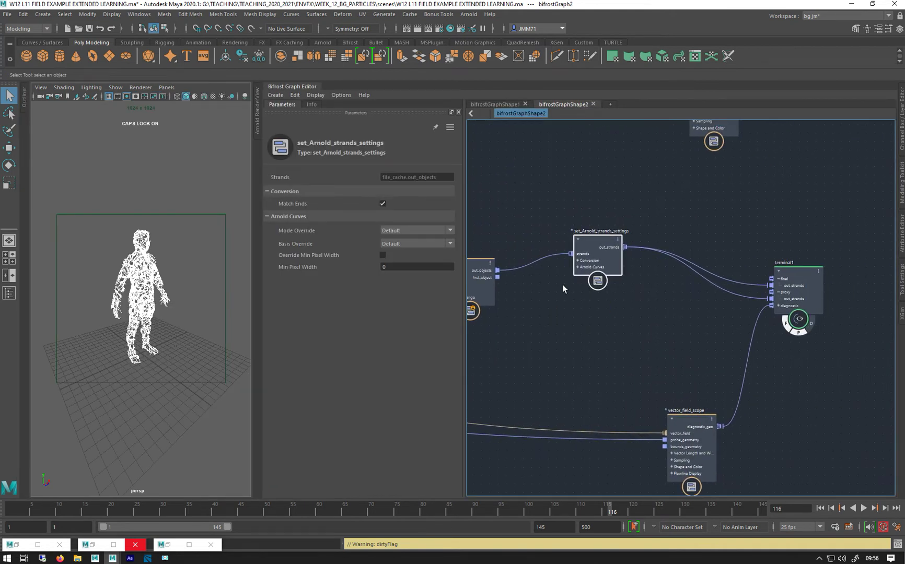
drag(601, 248, 534, 223)
click(600, 303)
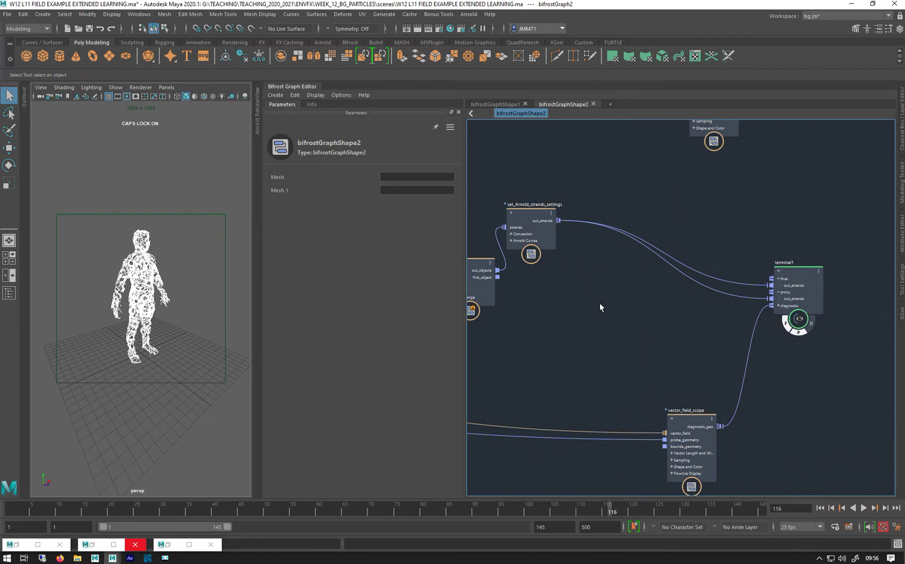
Add an assign_material node and wire it between set_Arnold_strands_settings' out_strands and terminal1's final input.
key(Tab)
text(AS)
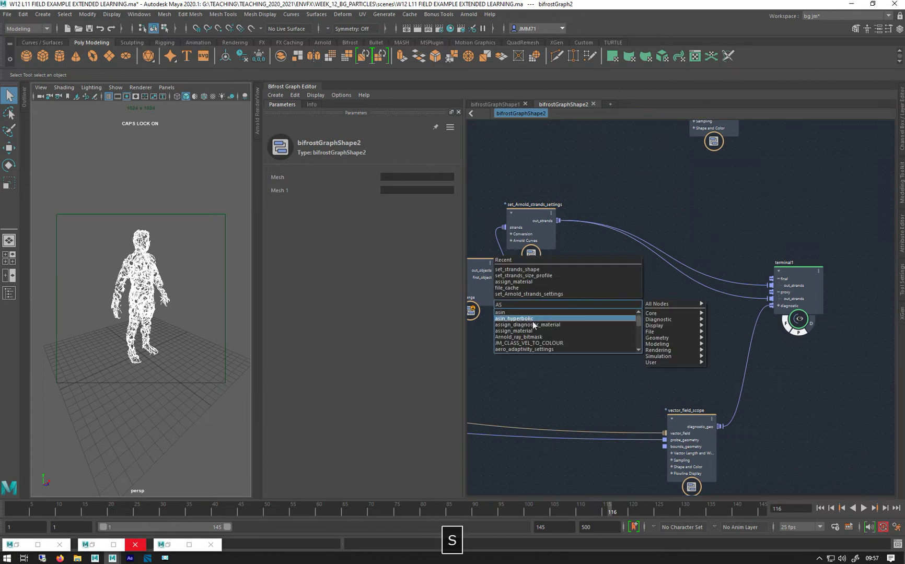
click(538, 331)
drag(594, 313, 688, 204)
drag(558, 220, 775, 284)
drag(680, 232, 692, 226)
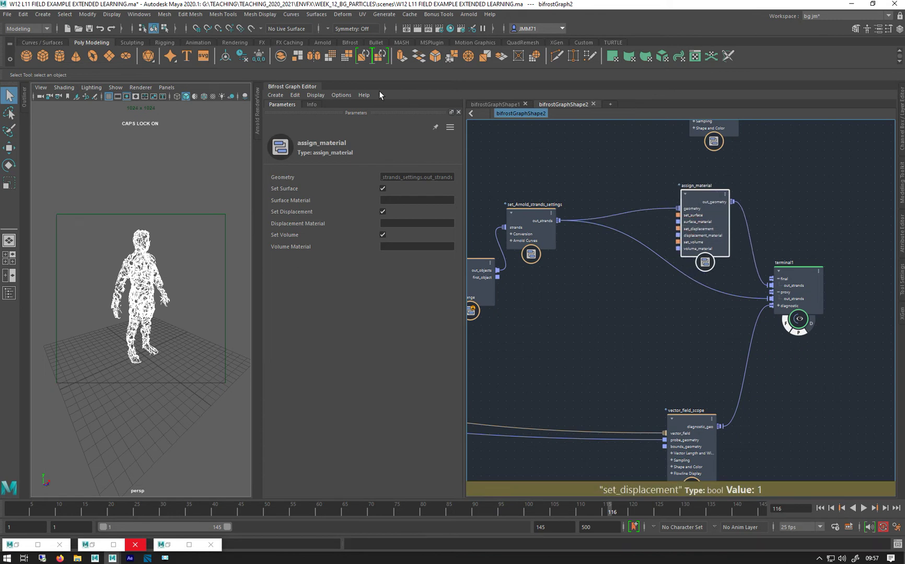
In Hypershade, delete the existing aiStandardSurface1 and its shading group, and create a fresh aiStandardSurface material.
click(449, 30)
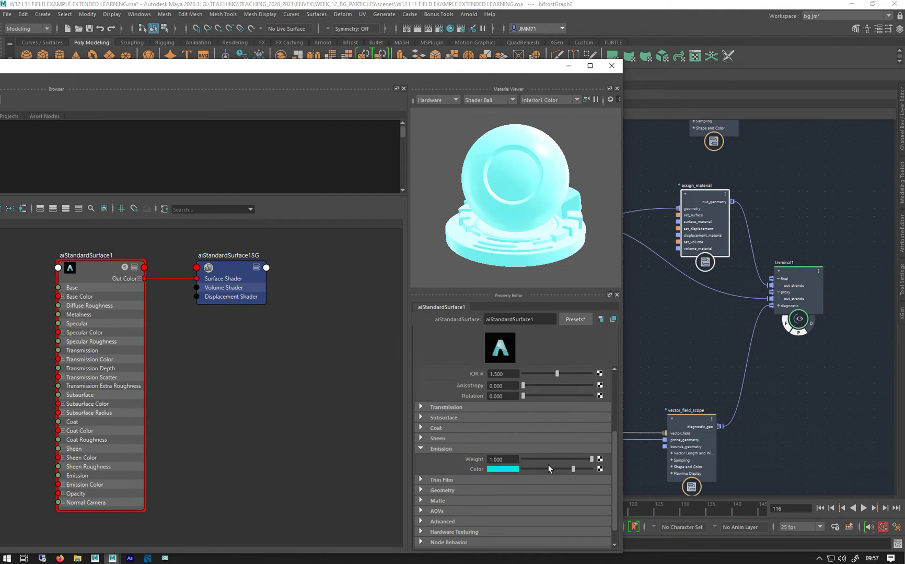
click(21, 243)
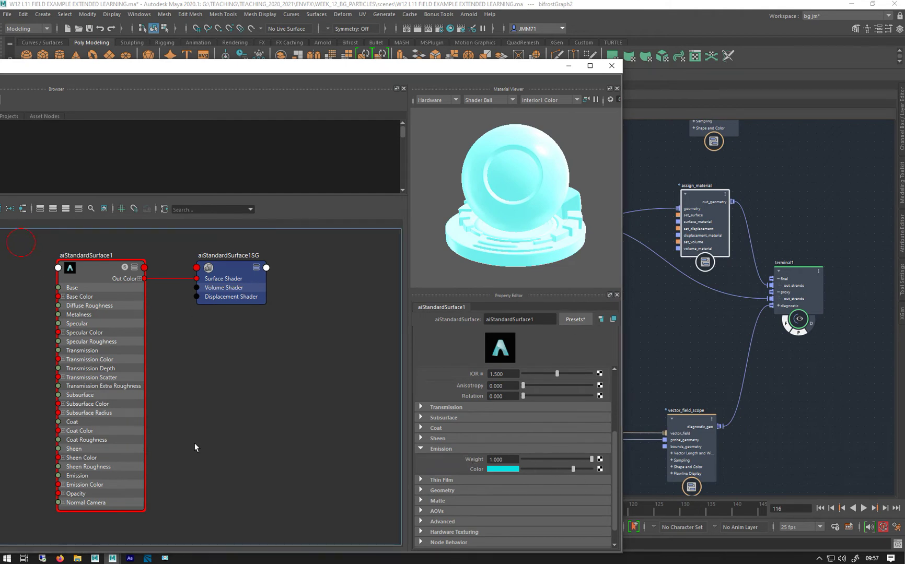
drag(302, 529, 14, 244)
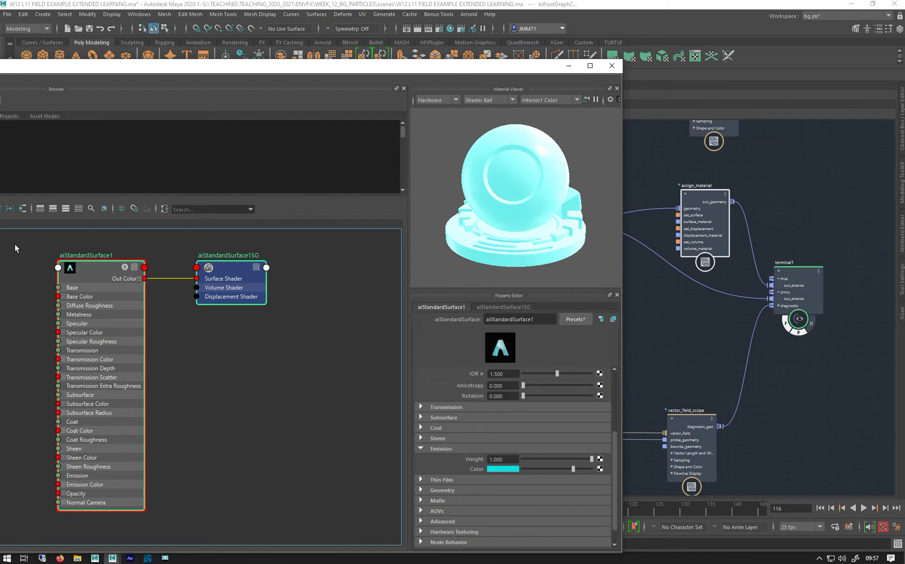
key(Delete)
drag(185, 68, 436, 42)
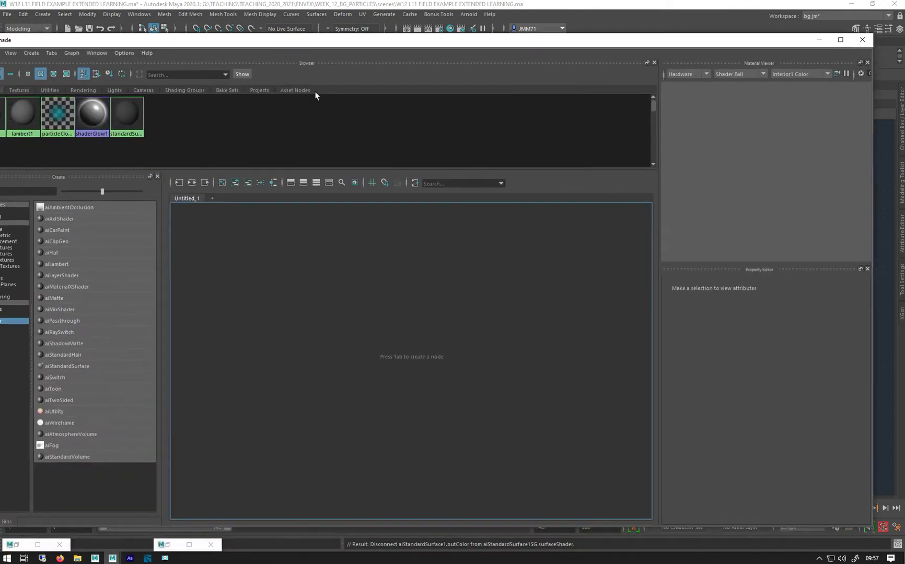
click(54, 364)
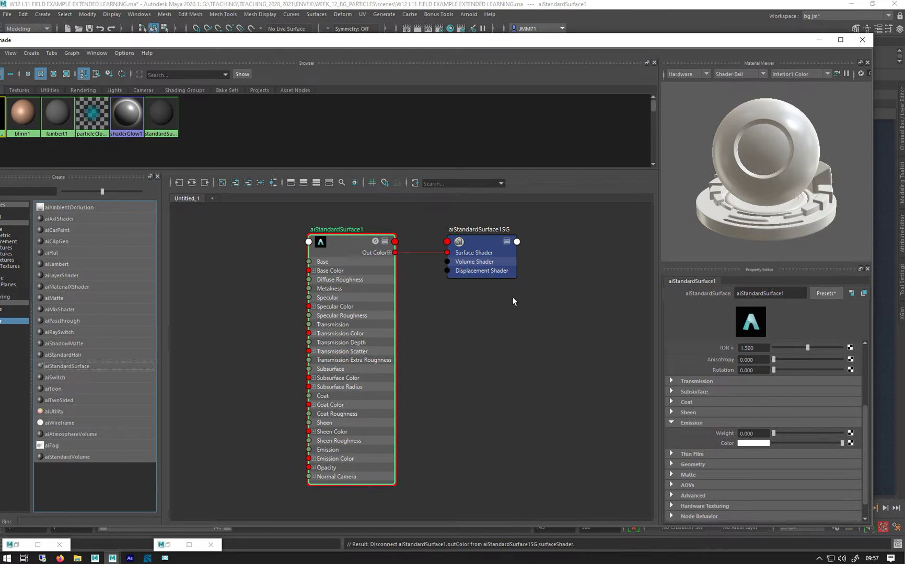
Bring the aiStandardSurface1 material into the Bifrost graph, connected to assign_material's surface_material input, and minimize Hypershade.
drag(606, 39, 320, 42)
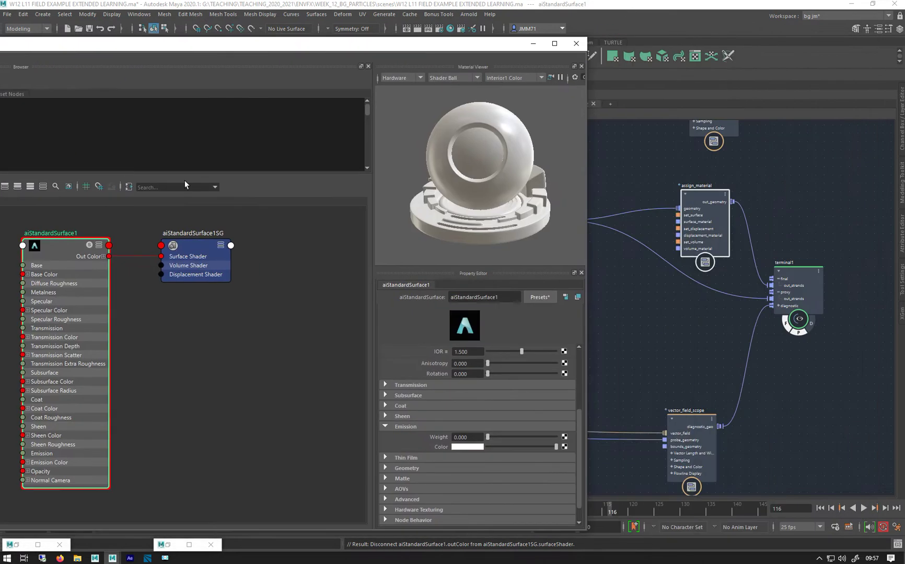
click(50, 247)
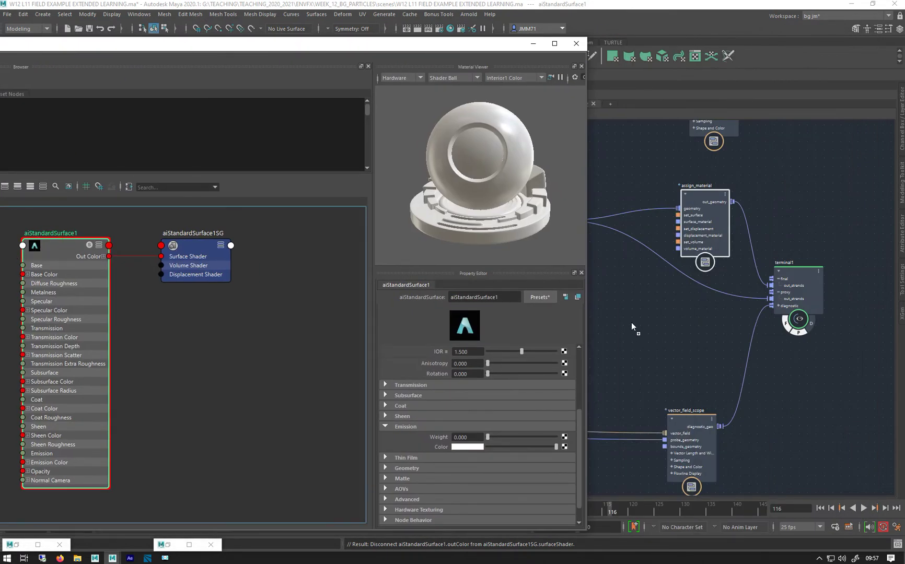
drag(631, 323, 686, 231)
scroll(686, 229, up, 2)
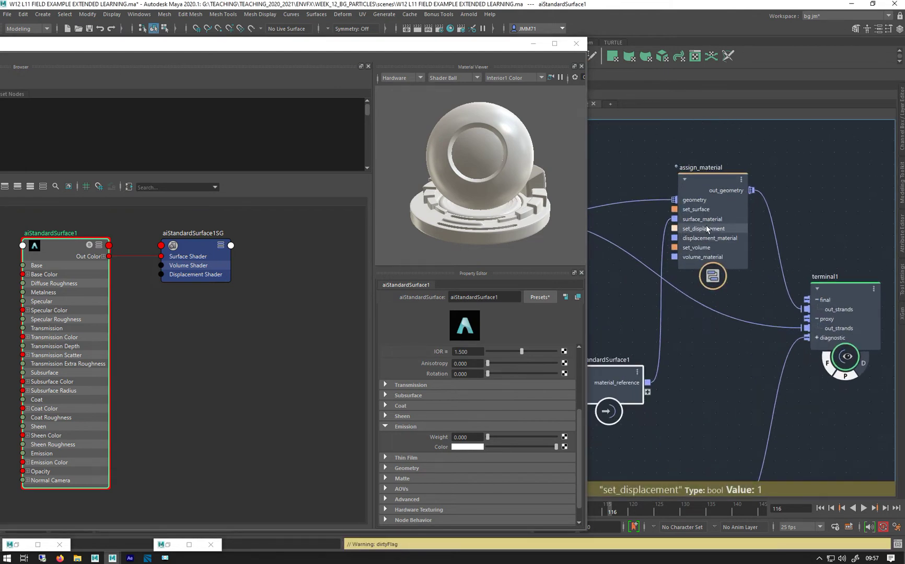
drag(614, 376, 633, 362)
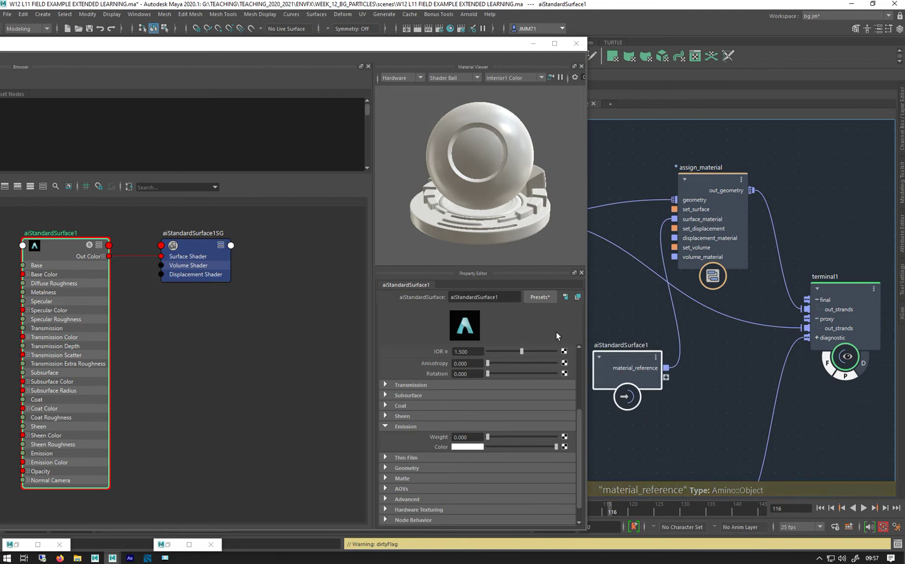
click(533, 44)
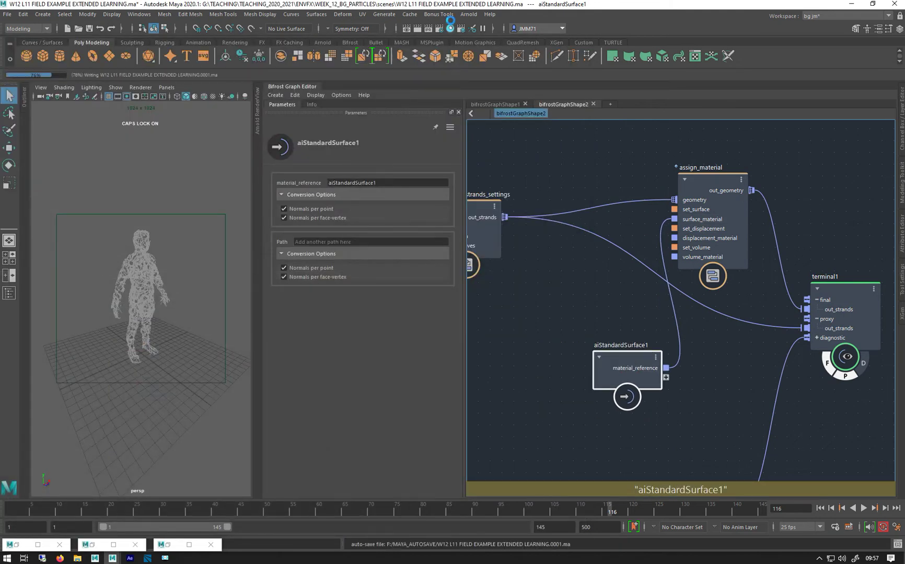
Add an Arnold Physical Sky light to the scene.
click(471, 17)
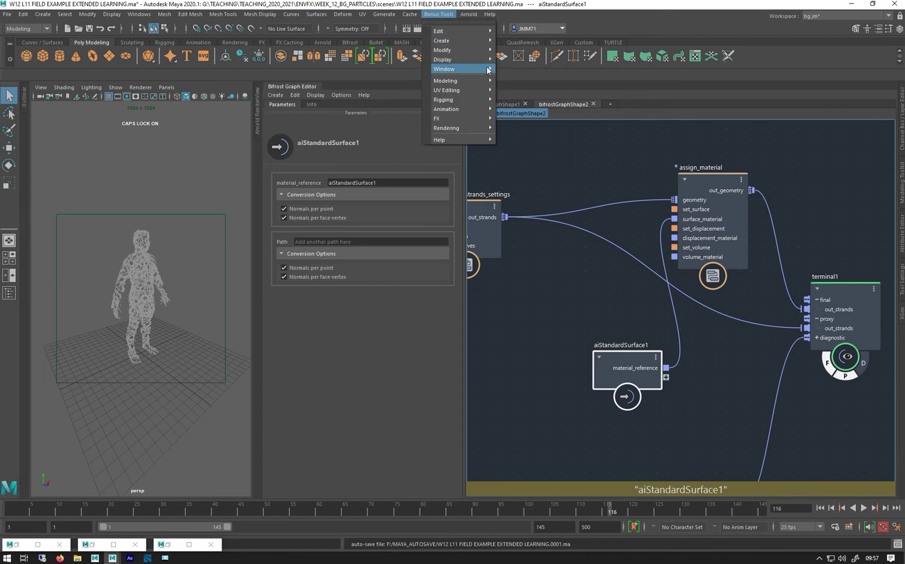
mouse_move(495, 72)
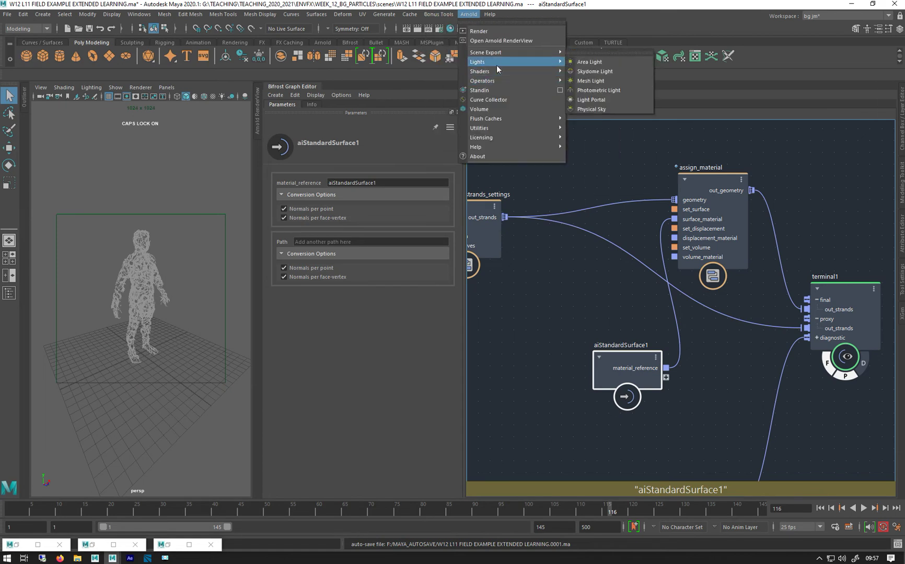
click(607, 109)
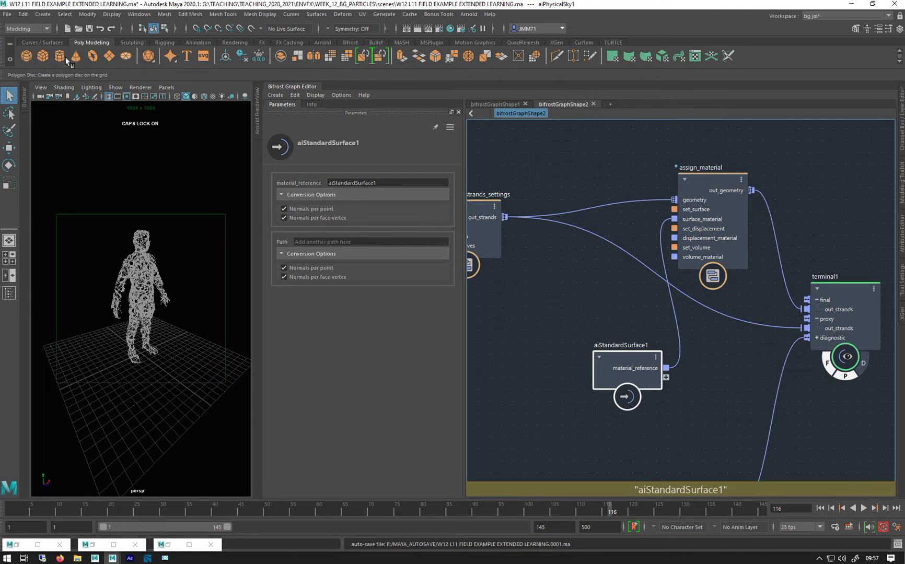
Create a polygon plane under the figure and scale it uniformly into a ground extending well beyond the grid.
click(104, 57)
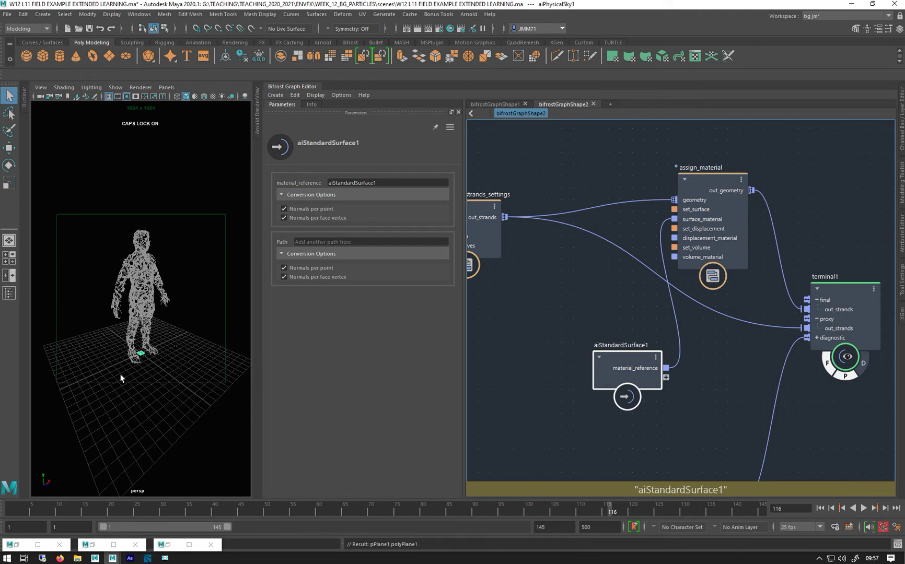
key(r)
drag(138, 355, 209, 369)
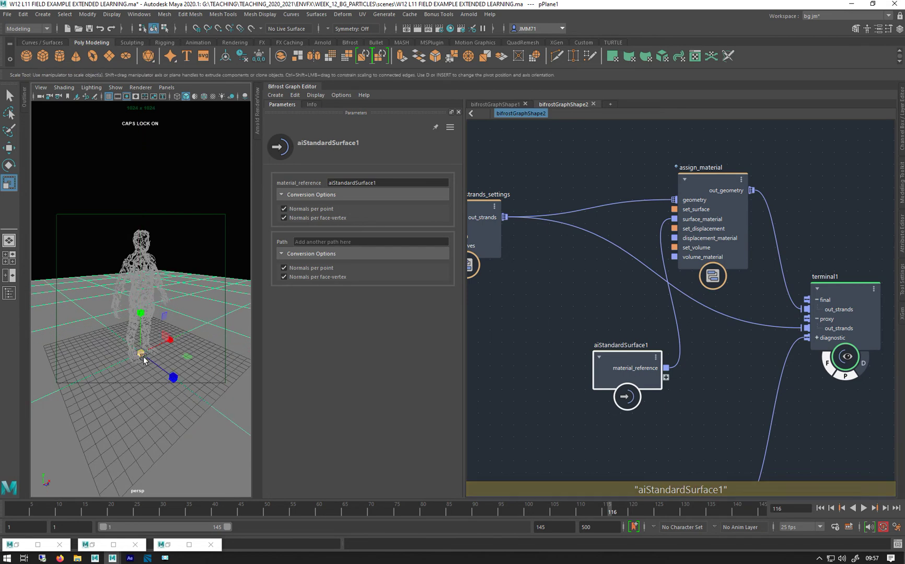
drag(140, 354, 235, 345)
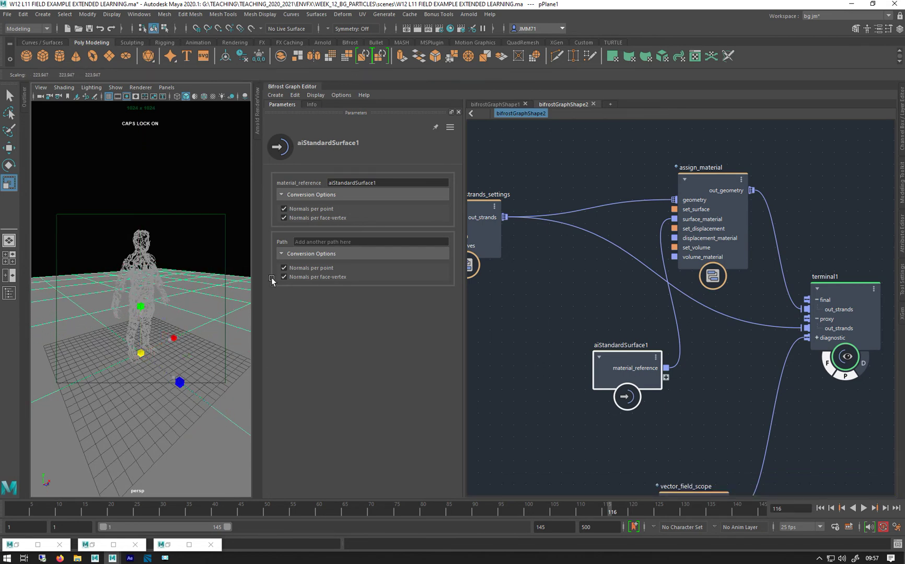
alt+drag(136, 330, 149, 311)
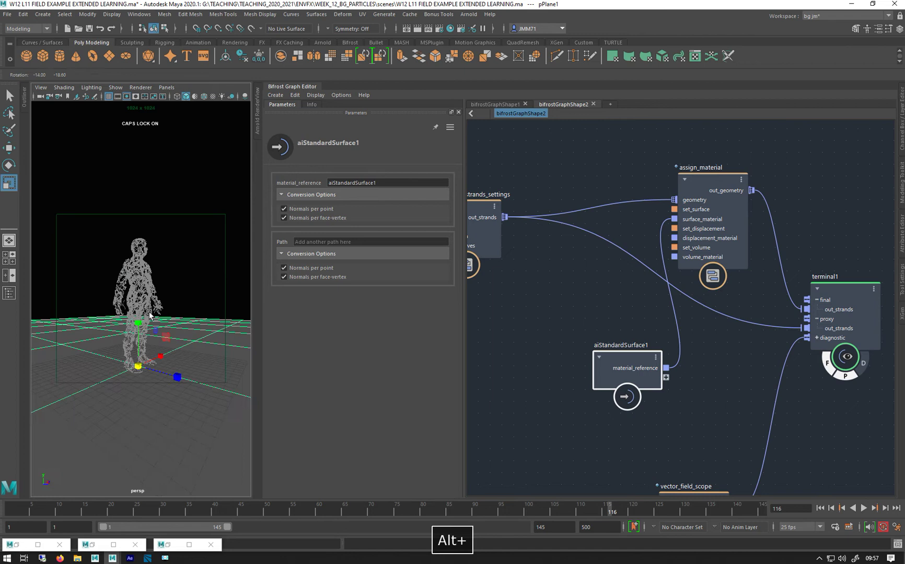
Render the scene in Arnold RenderView and examine how the strands look under the sky light, up close and as a full figure.
click(256, 116)
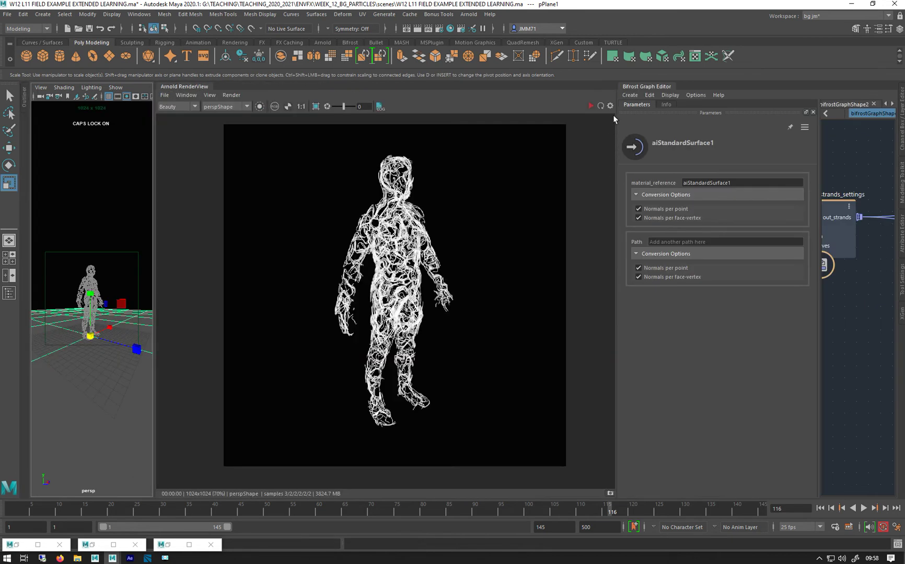
click(592, 107)
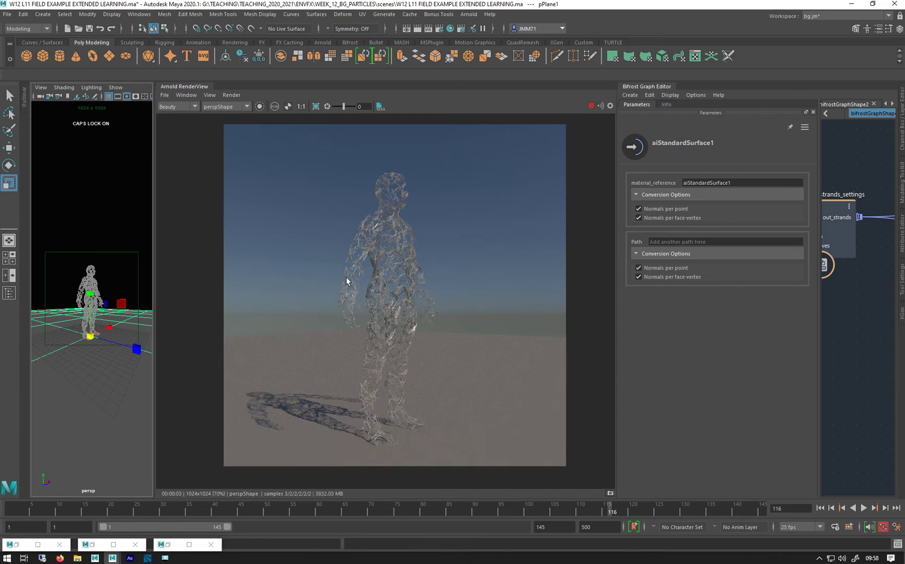
scroll(413, 307, up, 6)
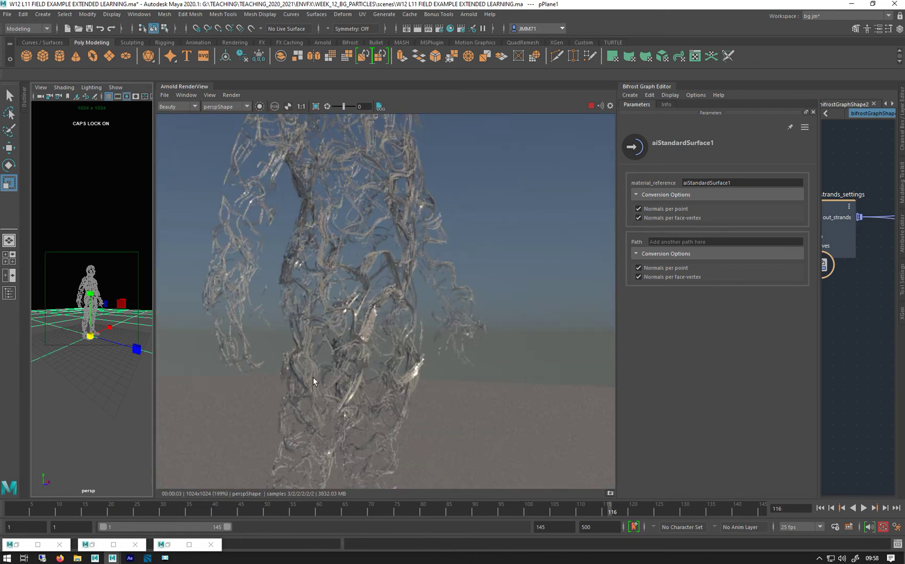
scroll(362, 330, down, 4)
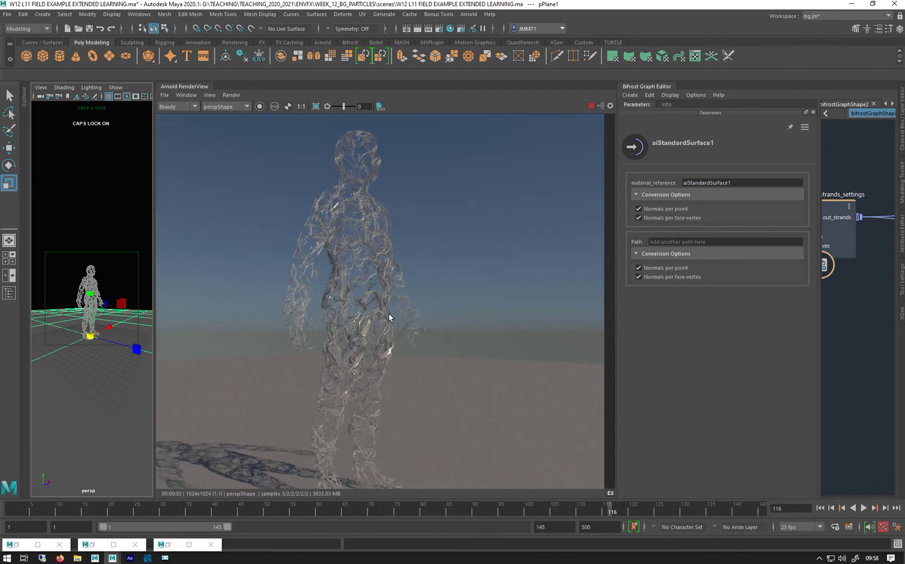
mouse_move(382, 313)
alt+mouse_down()
mouse_move(397, 317)
mouse_move(390, 320)
alt+mouse_up()
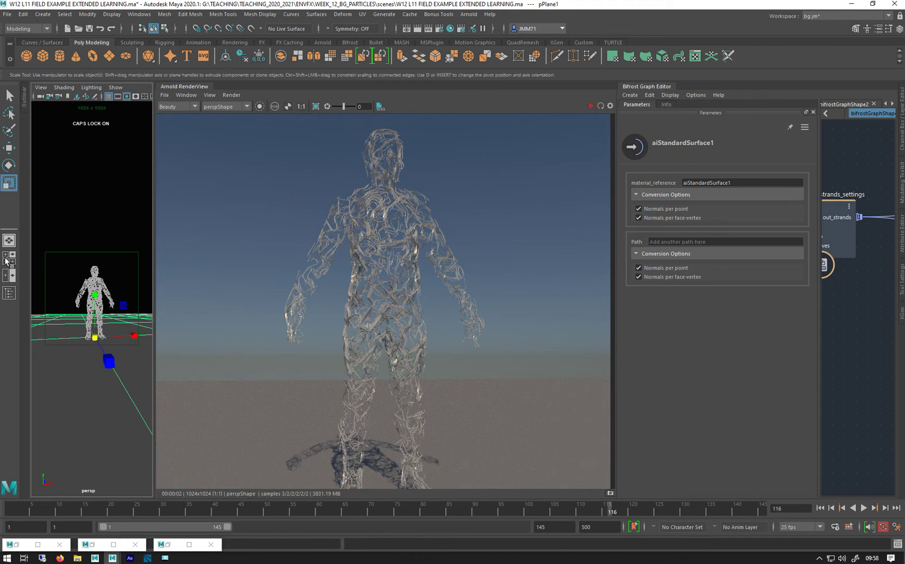
Hide aiSkyDomeLight1 through the Outliner and restart the Arnold render without it.
click(9, 292)
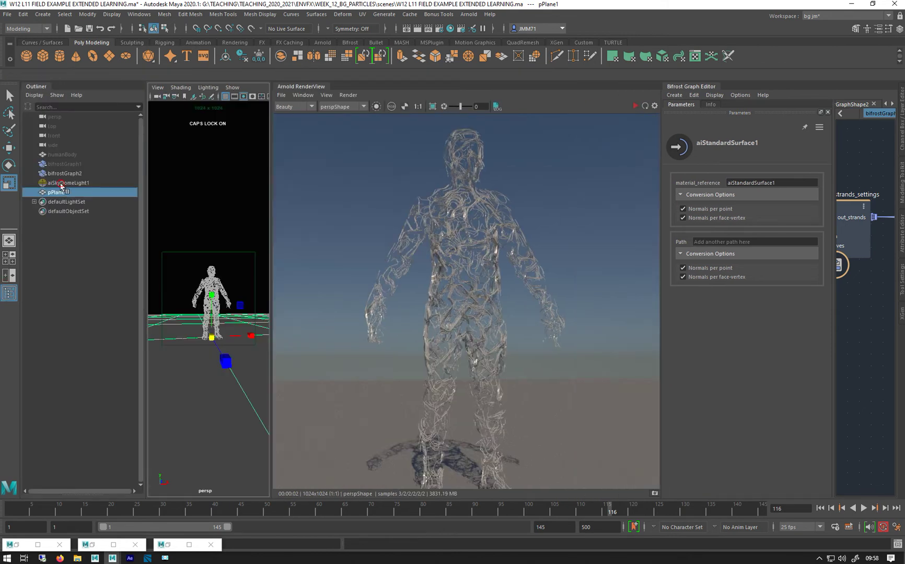
click(61, 183)
key(h)
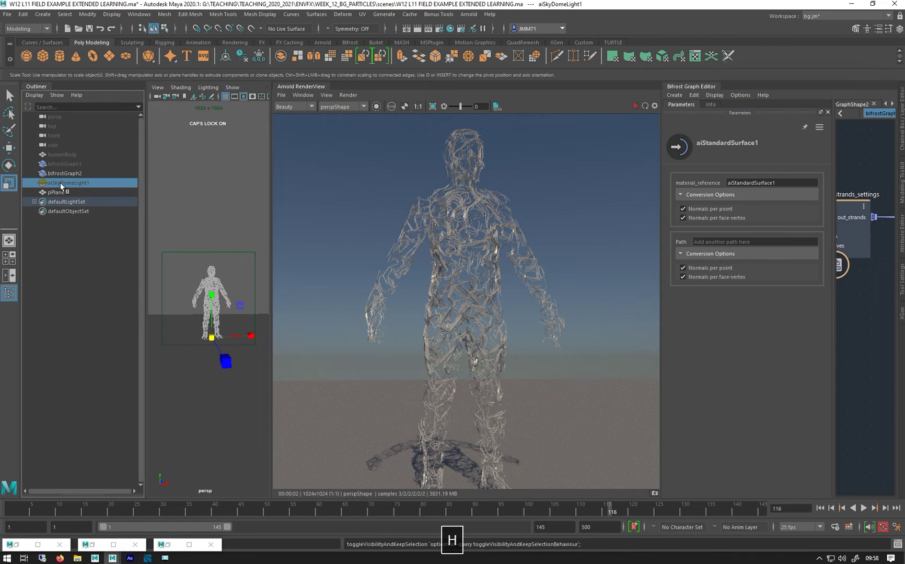
click(636, 106)
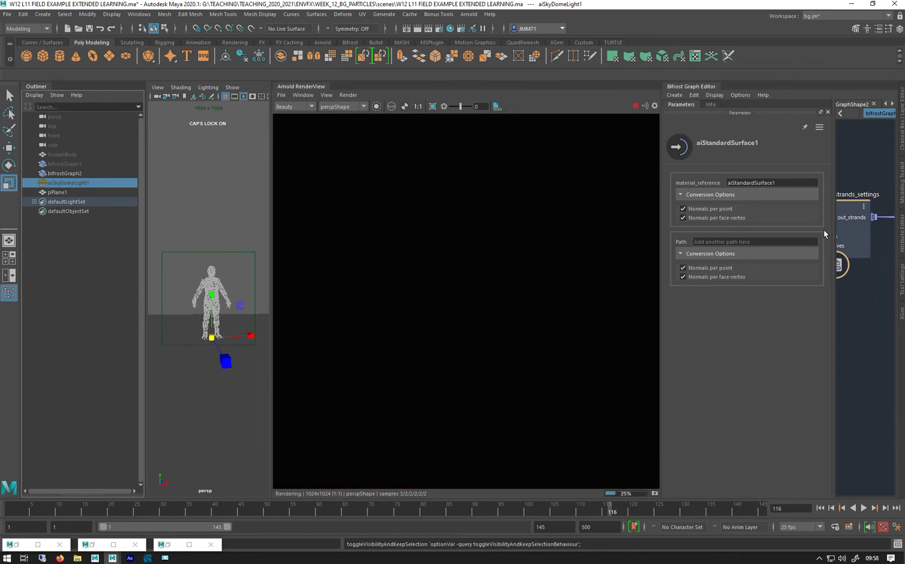
Give bifrostGraph2's aiStandardSurface1 material an Emission weight of 1.000 and a cyan emission color, and inspect the glowing strands from another angle.
click(61, 173)
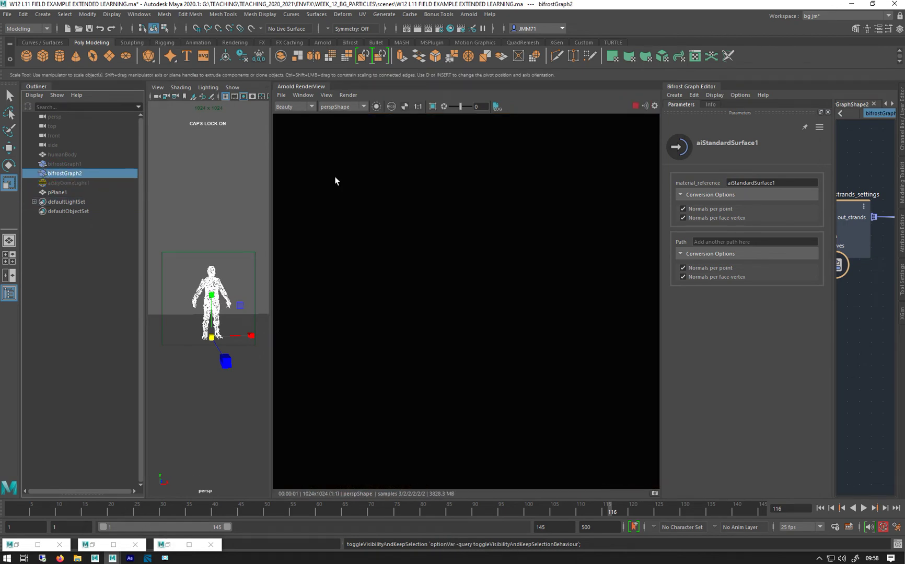
click(902, 246)
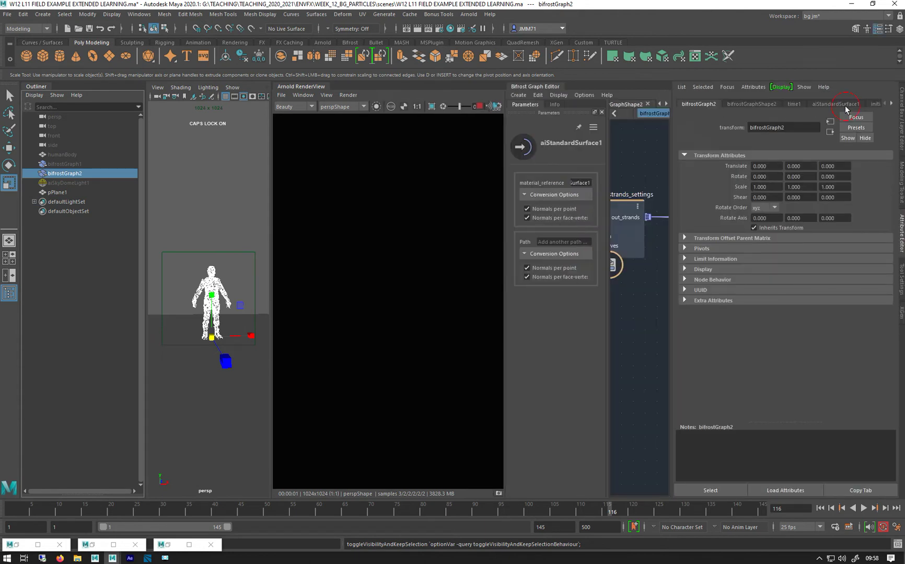
click(845, 106)
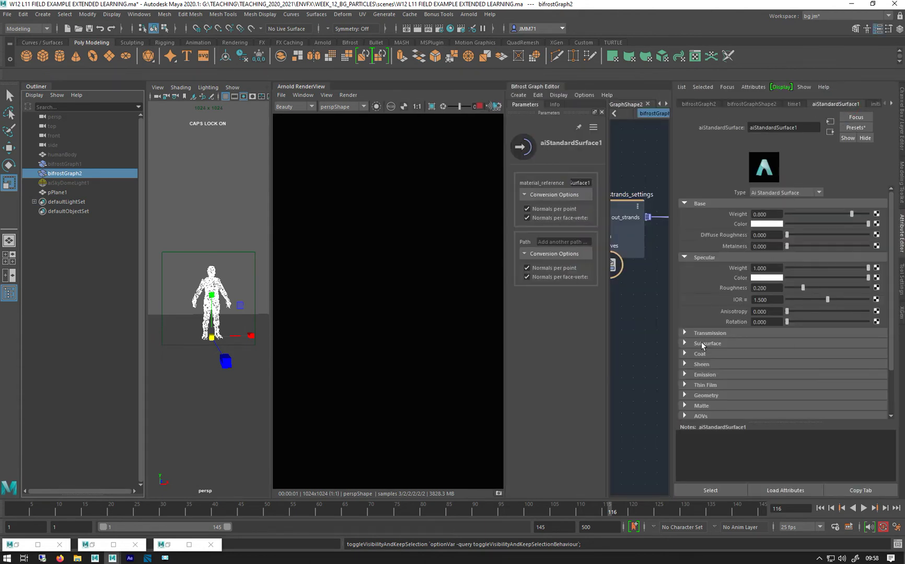
click(707, 375)
drag(783, 385, 900, 387)
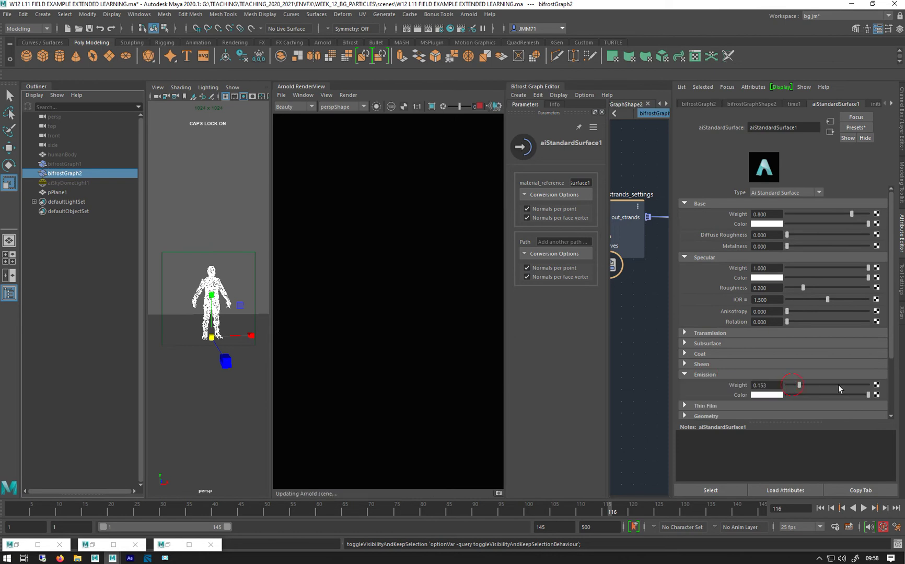
click(766, 395)
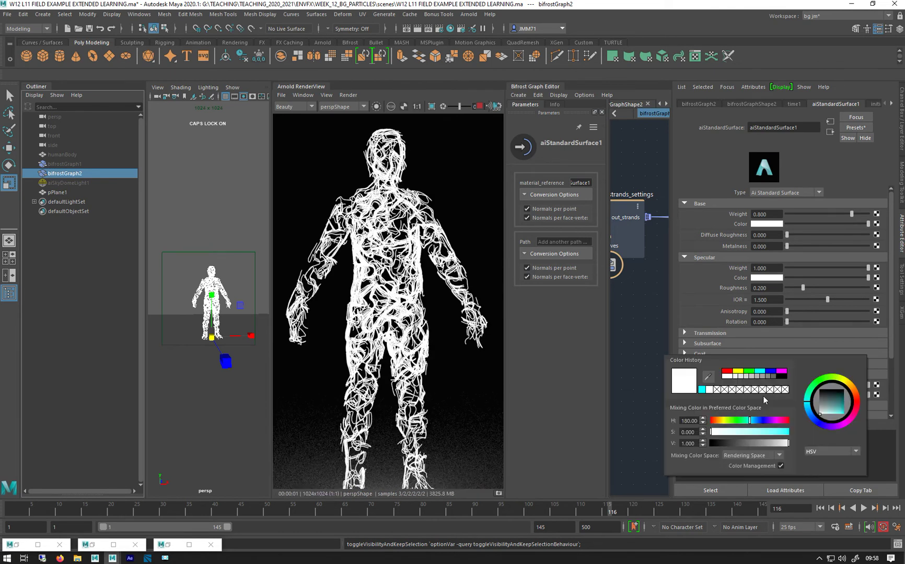
click(701, 389)
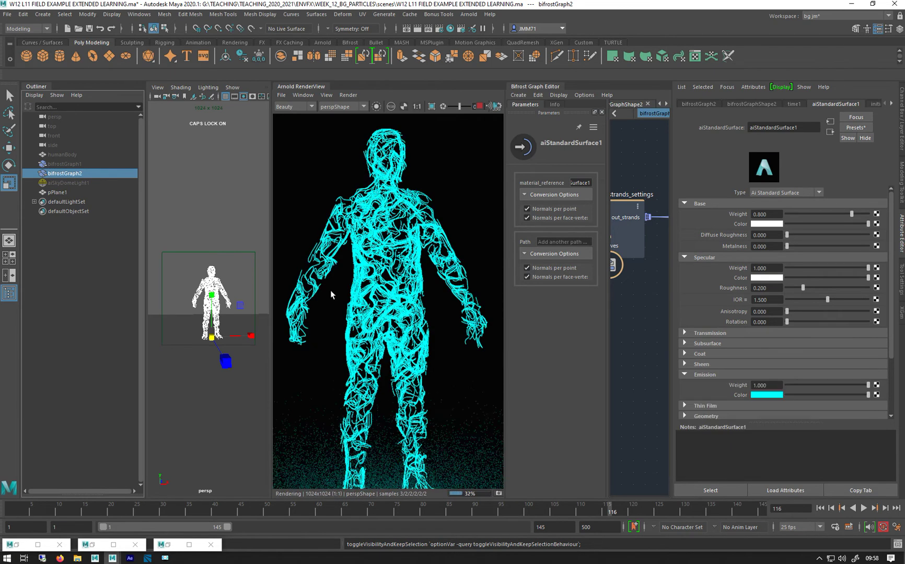
alt+middle_drag(317, 350, 341, 343)
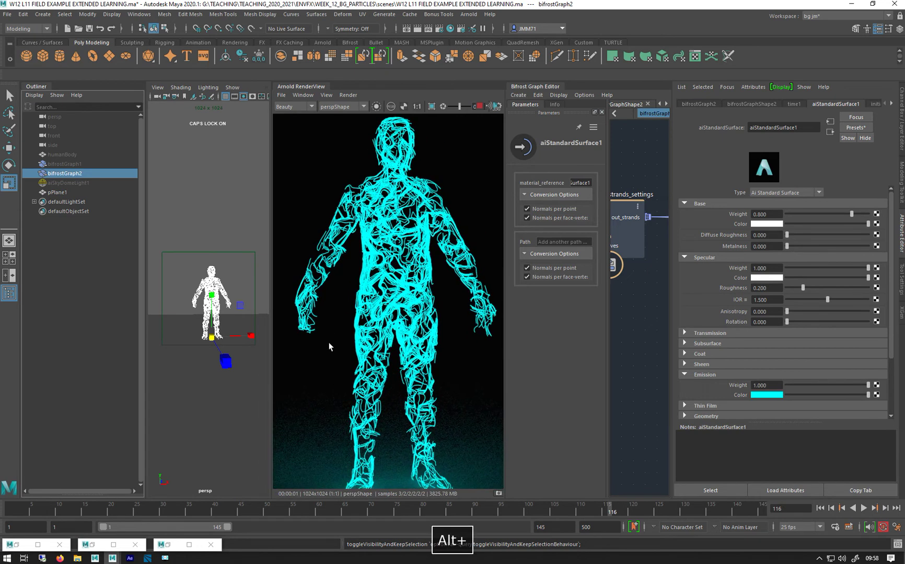
alt+drag(188, 309, 240, 320)
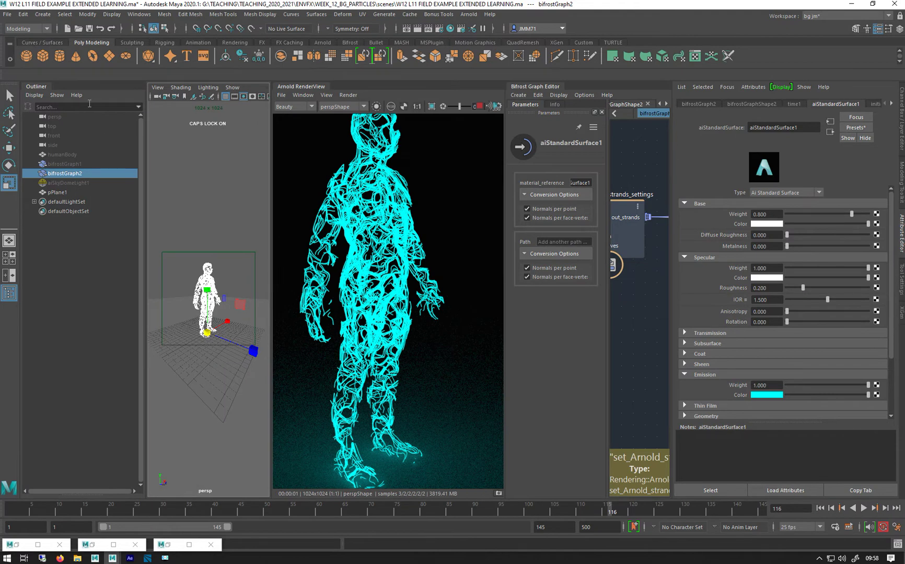
Collapse the Outliner, Arnold RenderView and Attribute Editor, and widen the Bifrost Graph Editor to make room for the node graph.
click(37, 87)
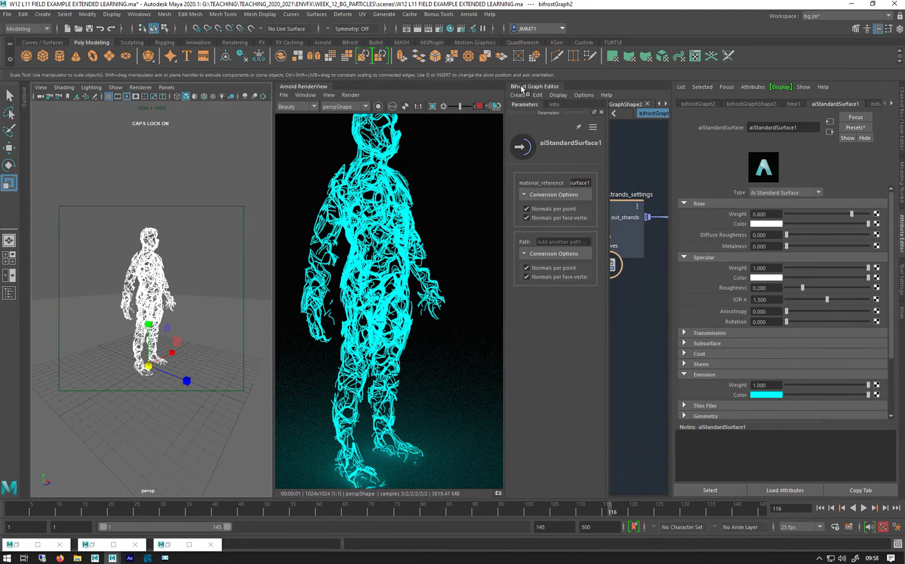
click(315, 87)
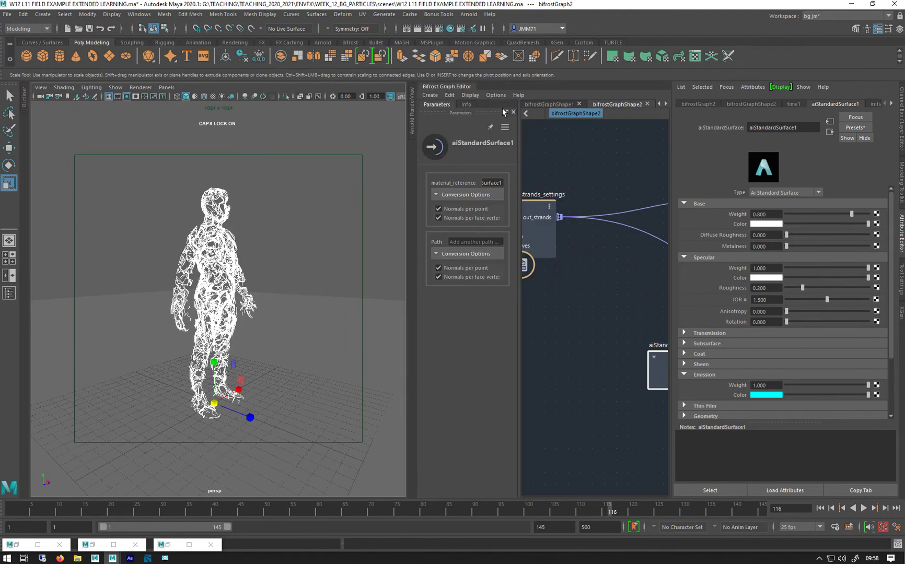
click(902, 247)
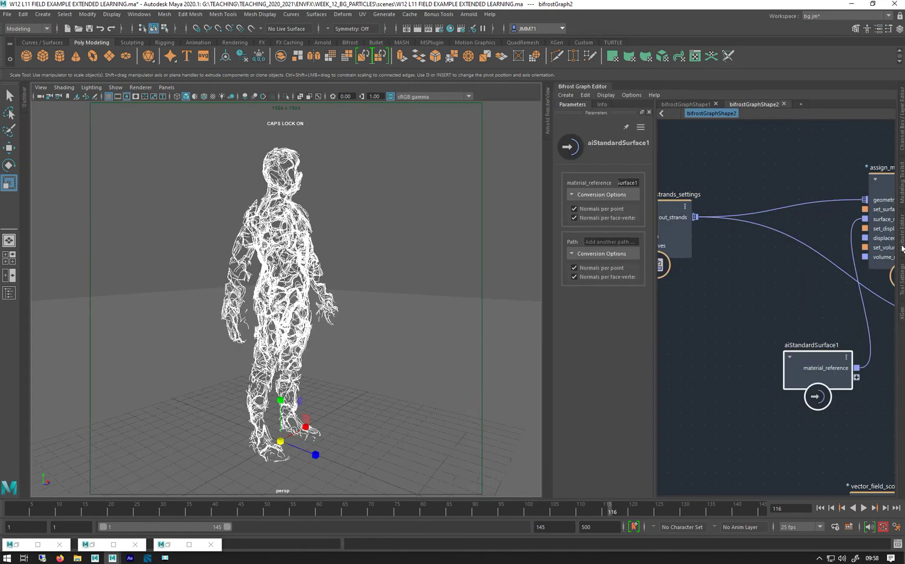
drag(551, 249, 291, 246)
Insert a set_strands_size_profile node into the connection between set_Arnold_strands_settings and assign_material, and place it above that connection.
alt+right_drag(484, 309, 681, 335)
drag(681, 336, 862, 288)
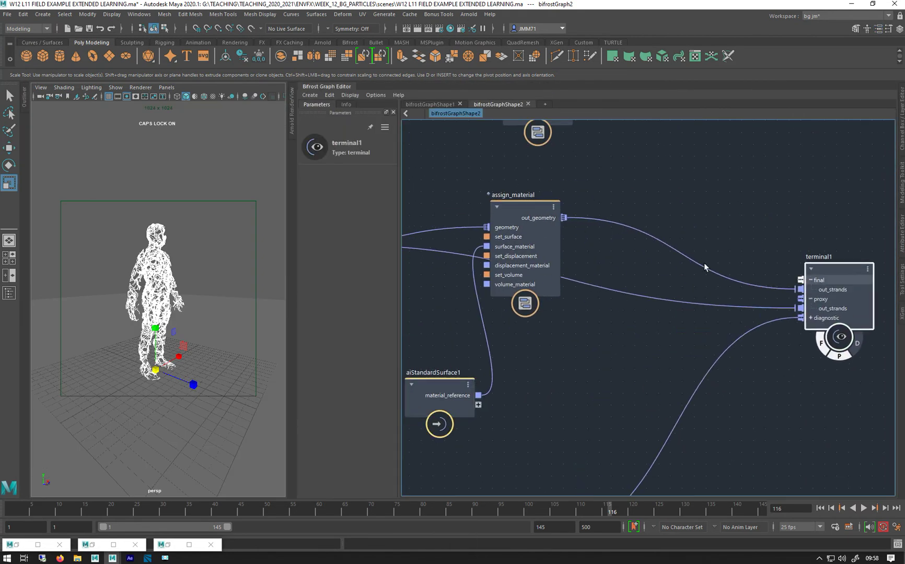
drag(527, 218, 677, 198)
alt+middle_drag(447, 291, 618, 358)
click(601, 297)
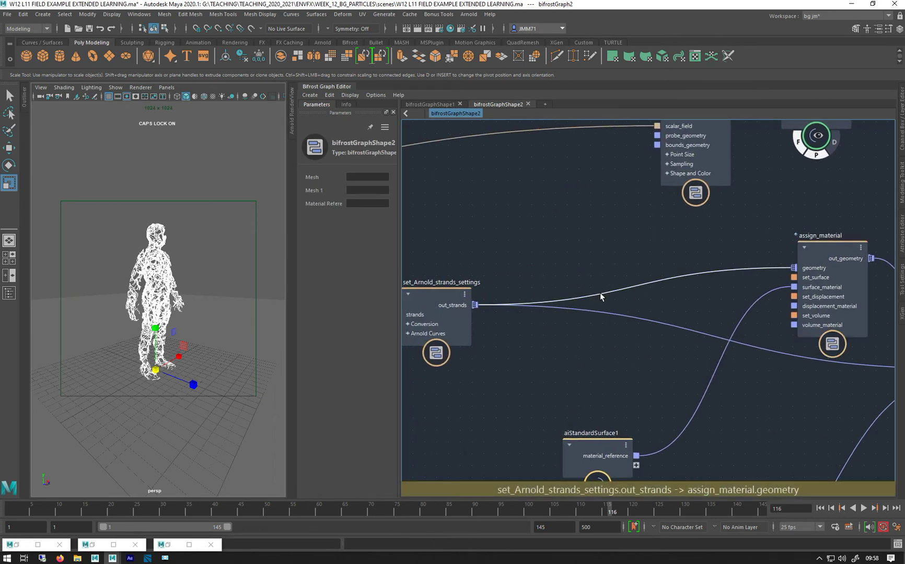
key(Tab)
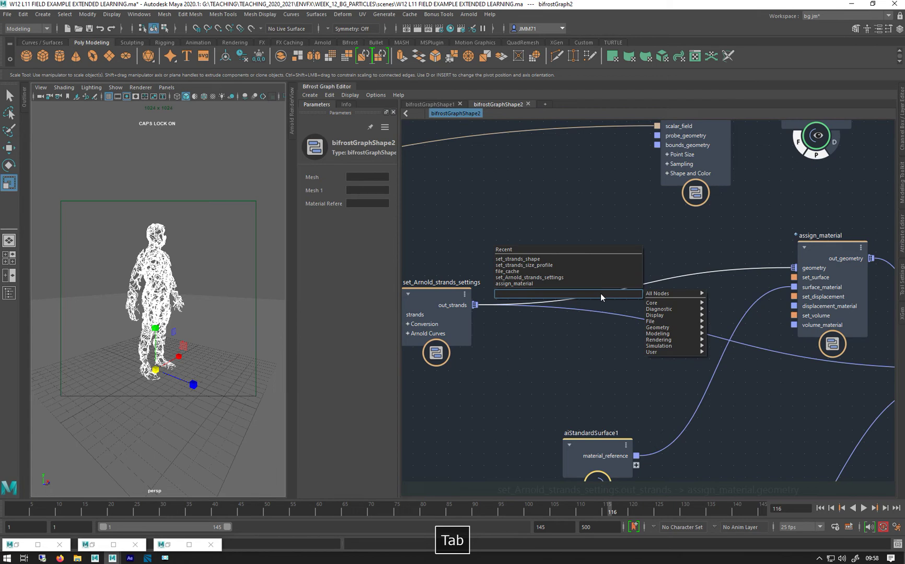
text(P)
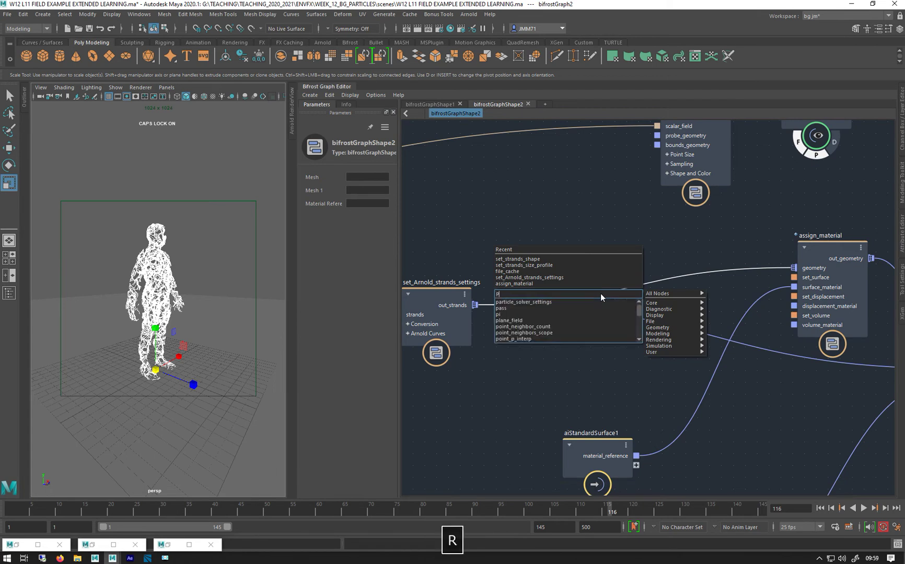
text(ROFIL)
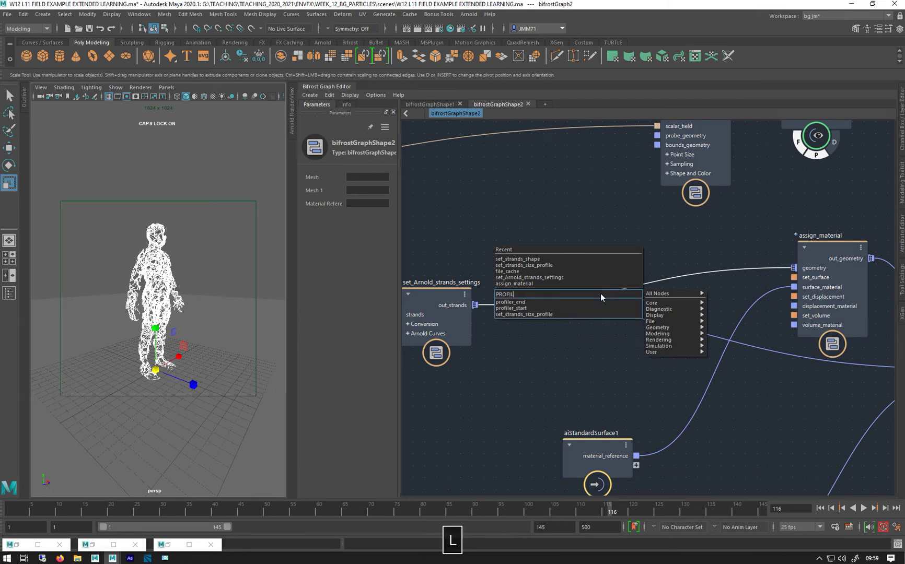
click(544, 314)
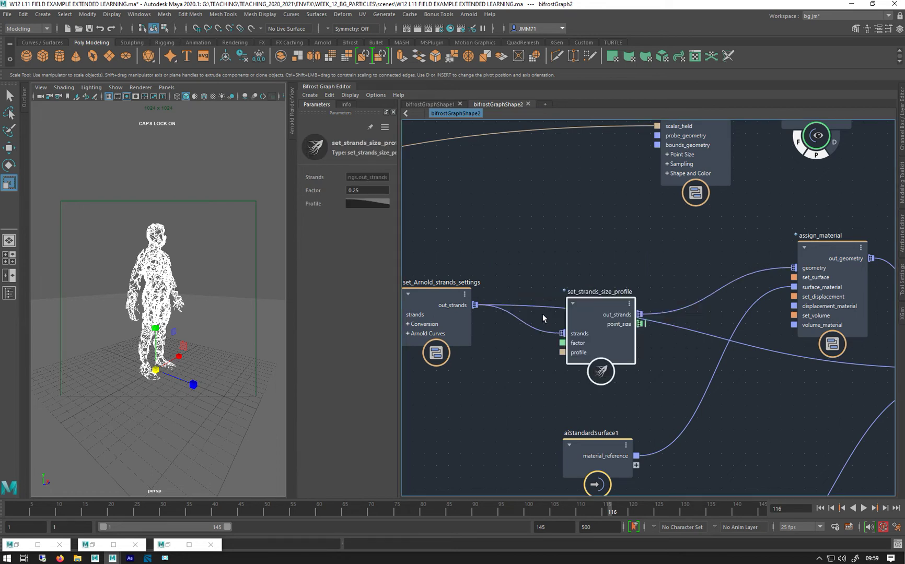
drag(583, 313, 627, 247)
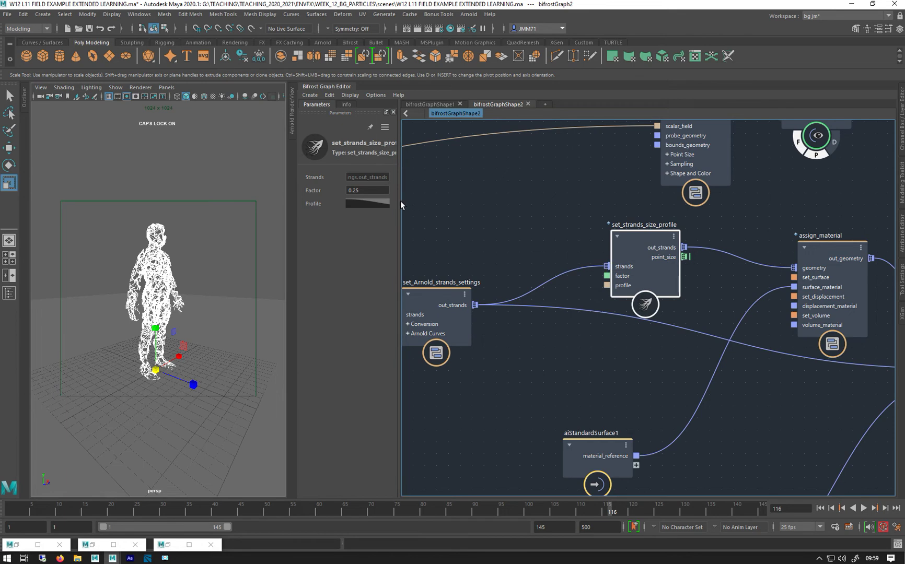
Check the new node's Profile curve and the Arnold render, and set the strand size profile's Factor to 0.025.
drag(399, 202, 486, 204)
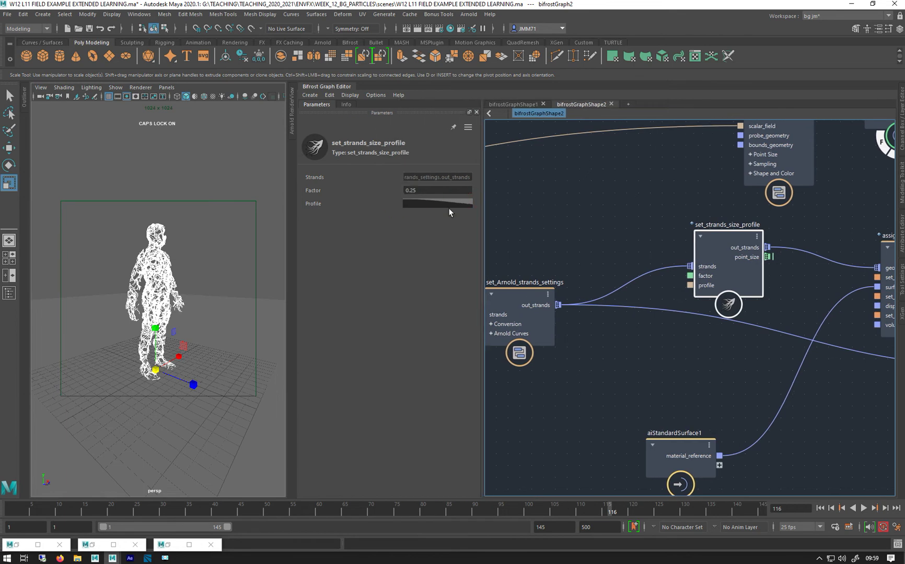
click(417, 207)
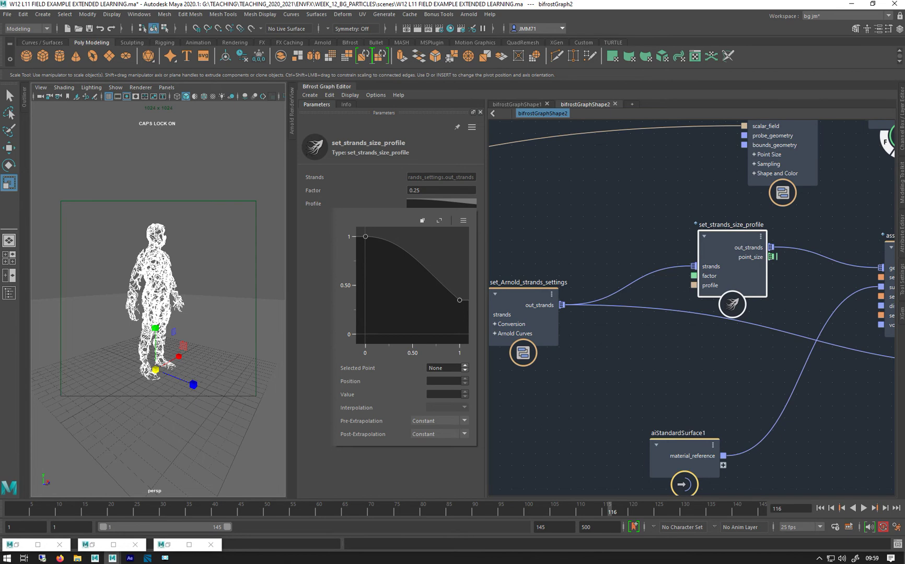
click(292, 124)
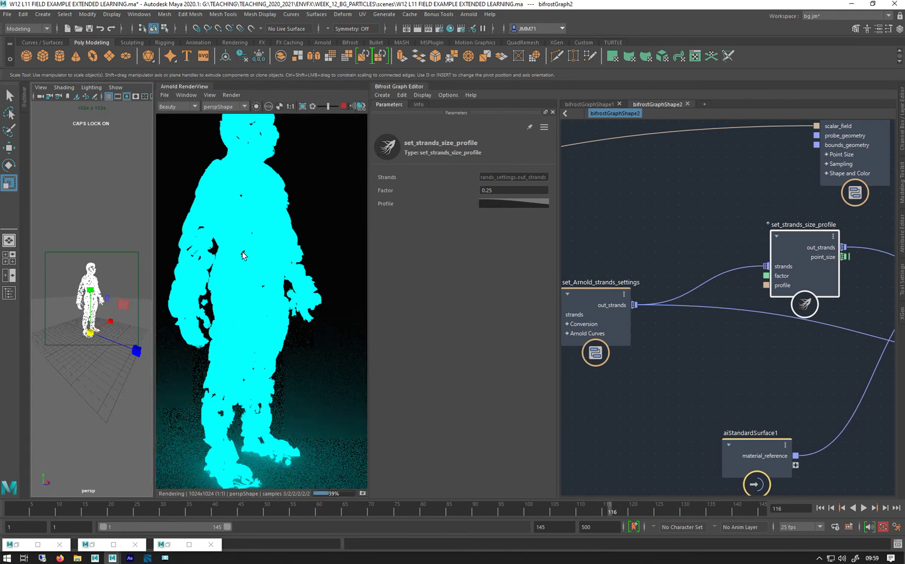
click(90, 296)
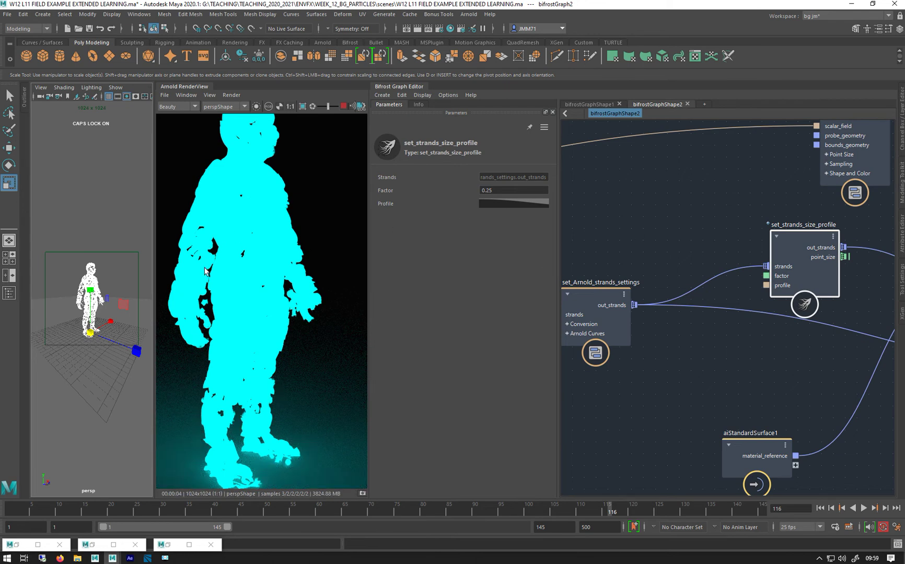
click(486, 190)
text(0)
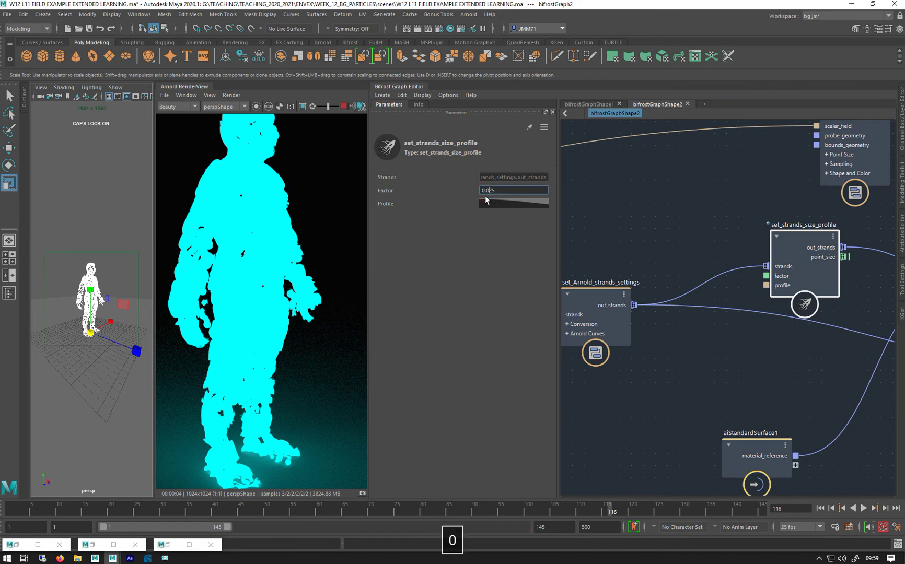
key(Return)
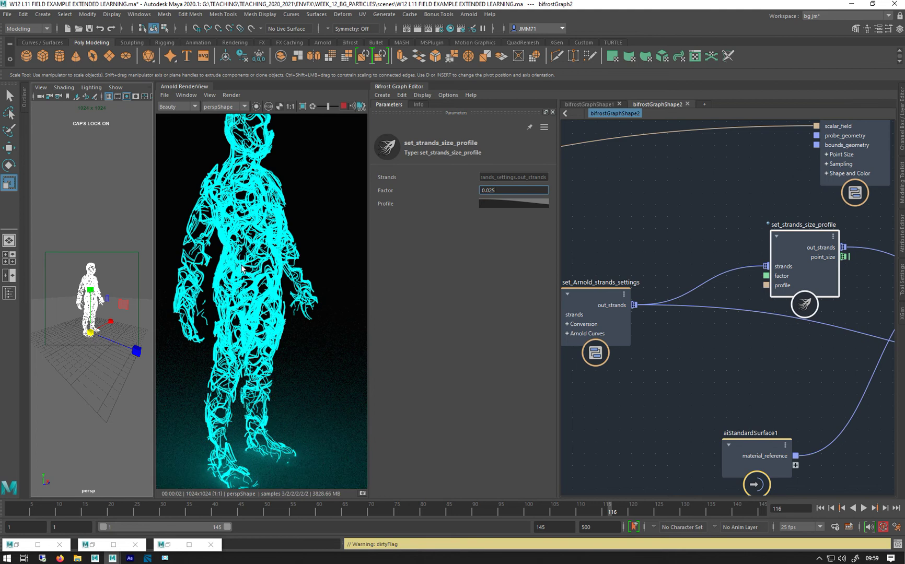
Inspect the rendered strands up close and set the end point of the size Profile curve to a value of 0.10.
click(512, 204)
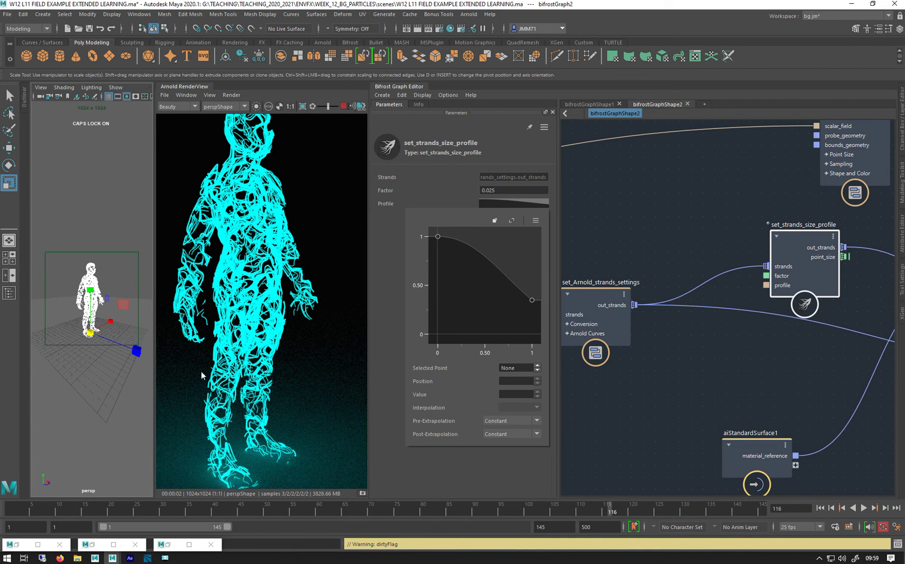
alt+right_drag(73, 285, 228, 293)
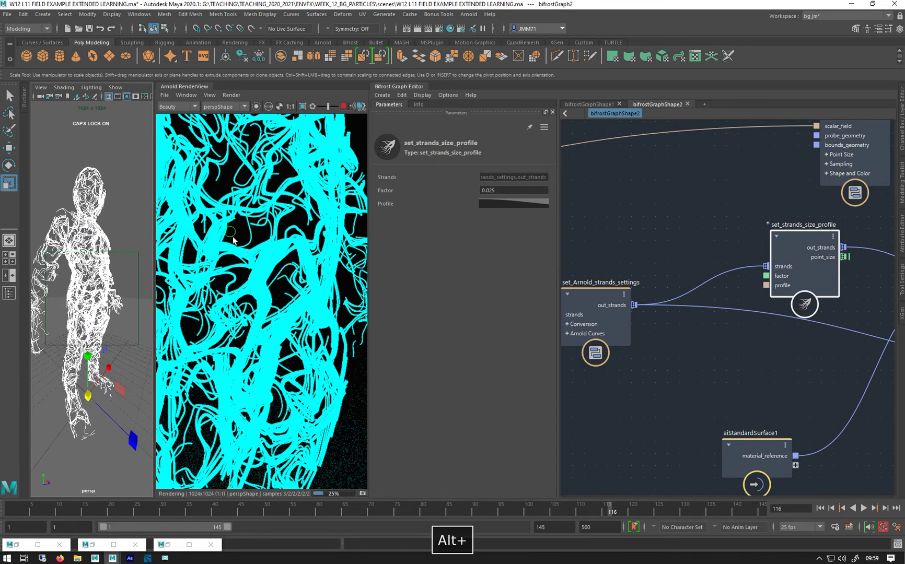
alt+drag(89, 306, 219, 334)
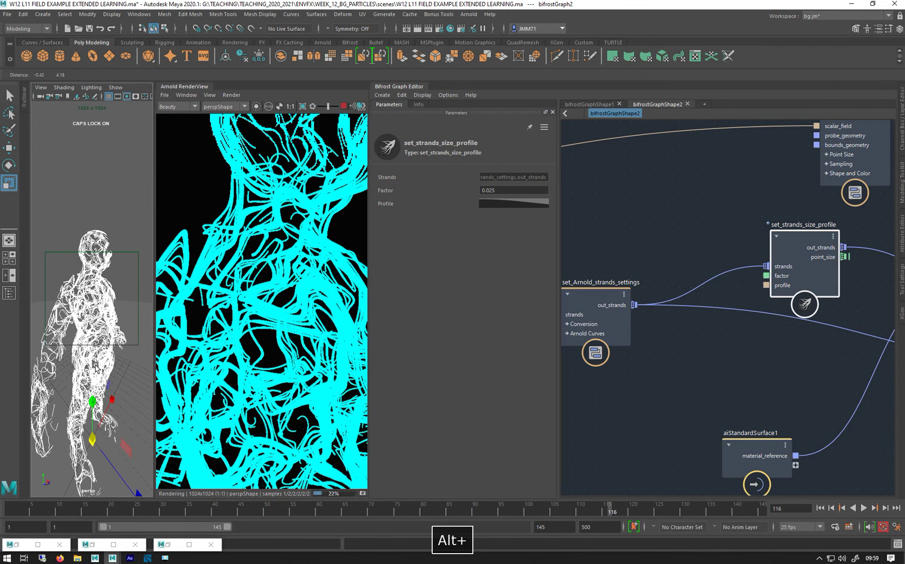
click(502, 204)
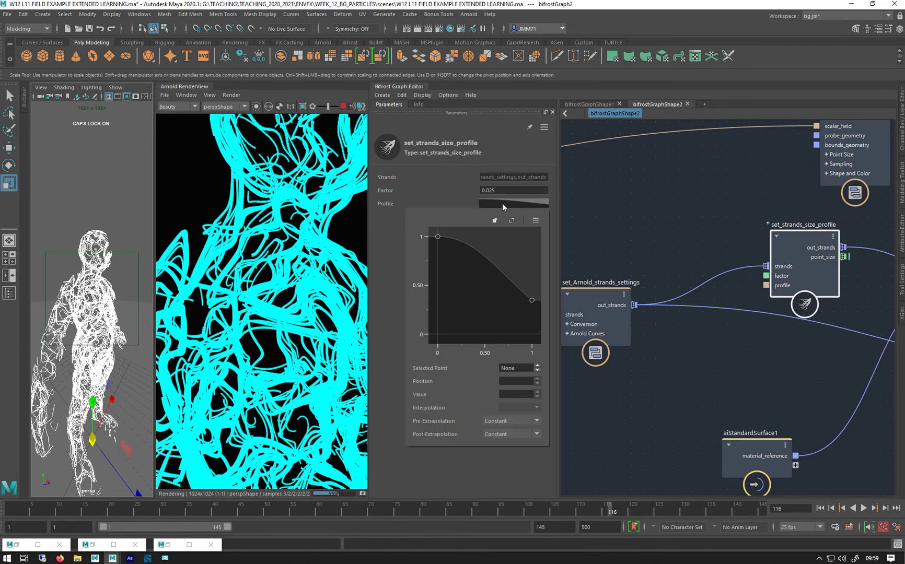
click(531, 301)
drag(517, 395, 505, 396)
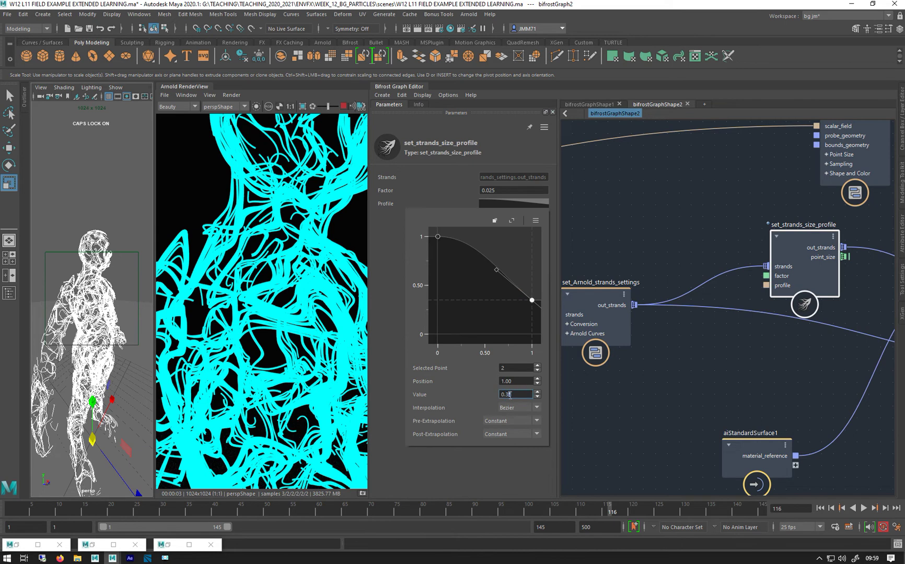
text(1)
key(Return)
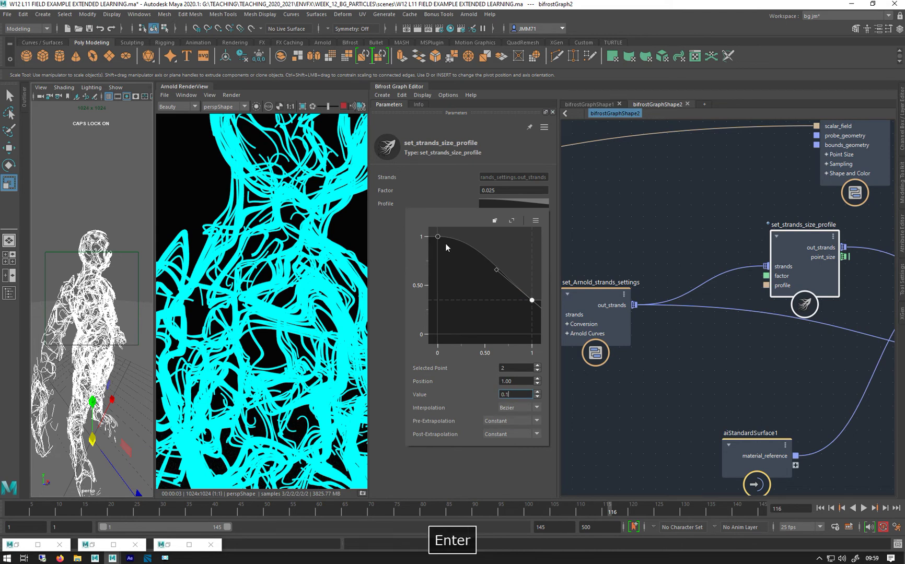
Set the start point of the size Profile curve, at position 0.00, to a value of 0.10.
click(504, 205)
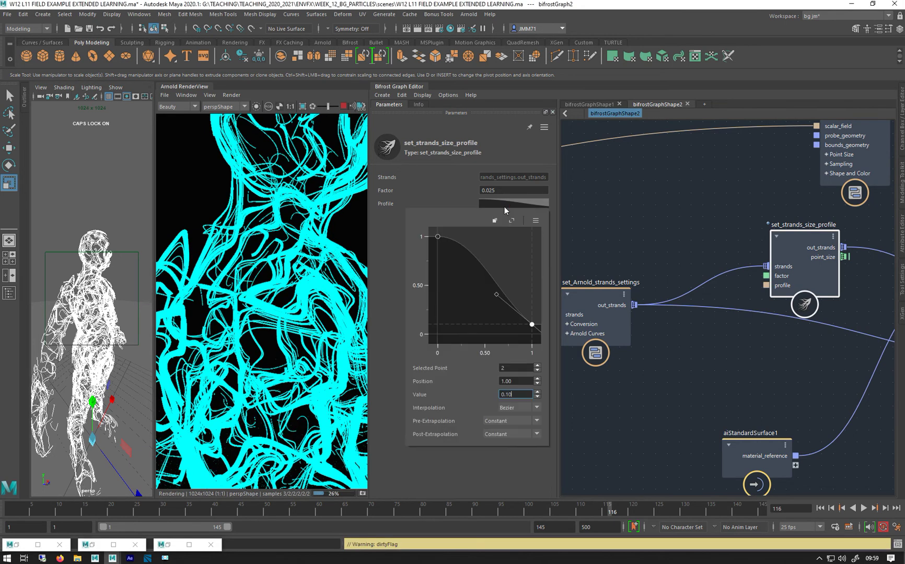
click(438, 237)
drag(519, 393, 469, 392)
text(0.1)
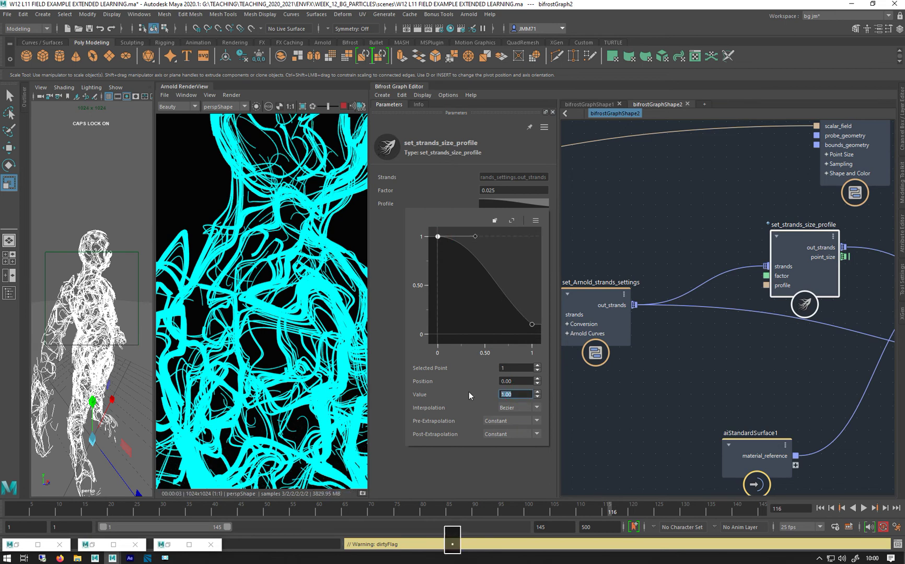
key(Return)
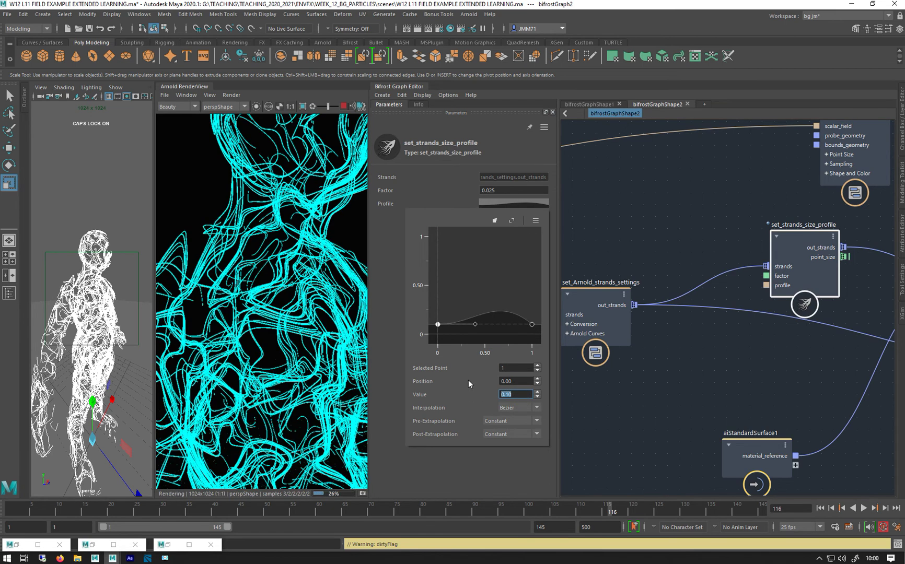
Add a middle point to the size Profile curve at position 0.50 with a value of 1.00.
click(489, 312)
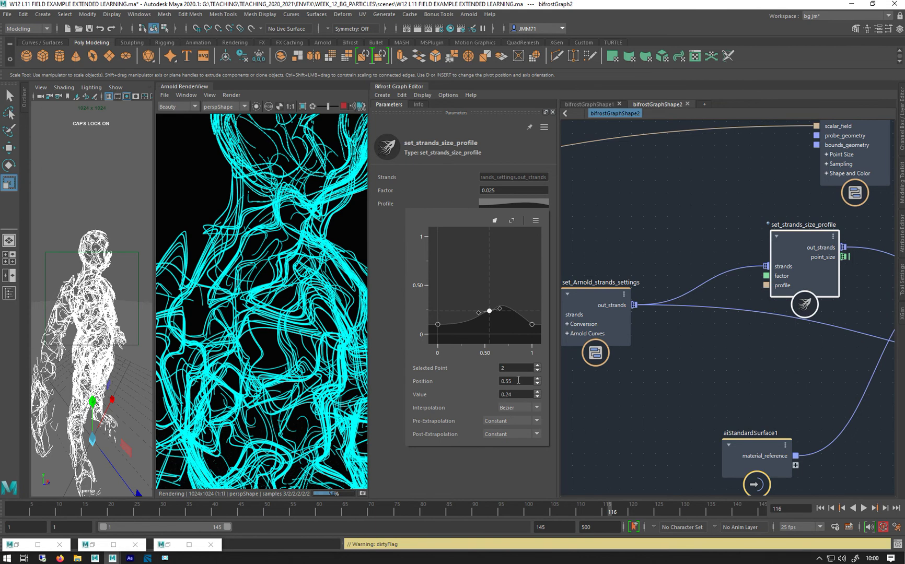
drag(519, 380, 478, 382)
text(.5)
key(Return)
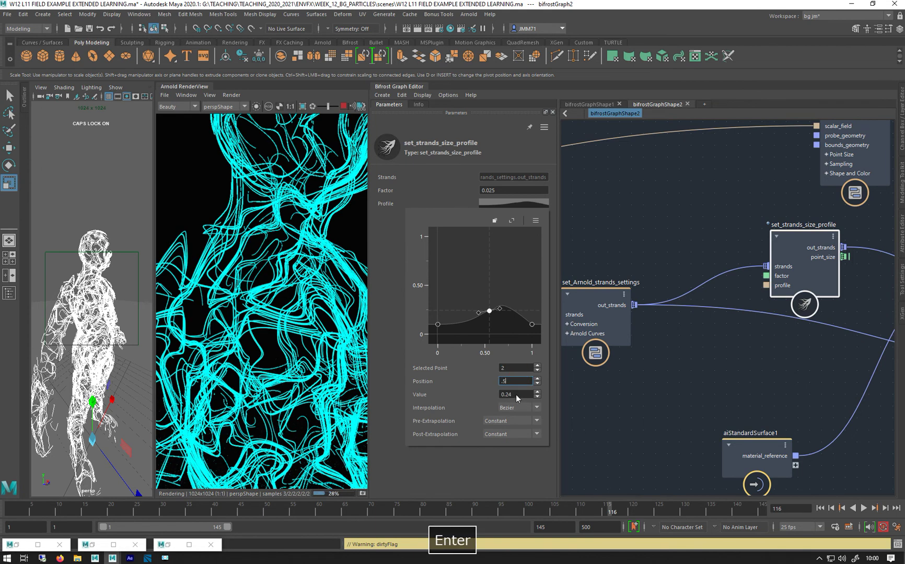
key(Return)
drag(515, 394, 477, 391)
text(1)
key(Return)
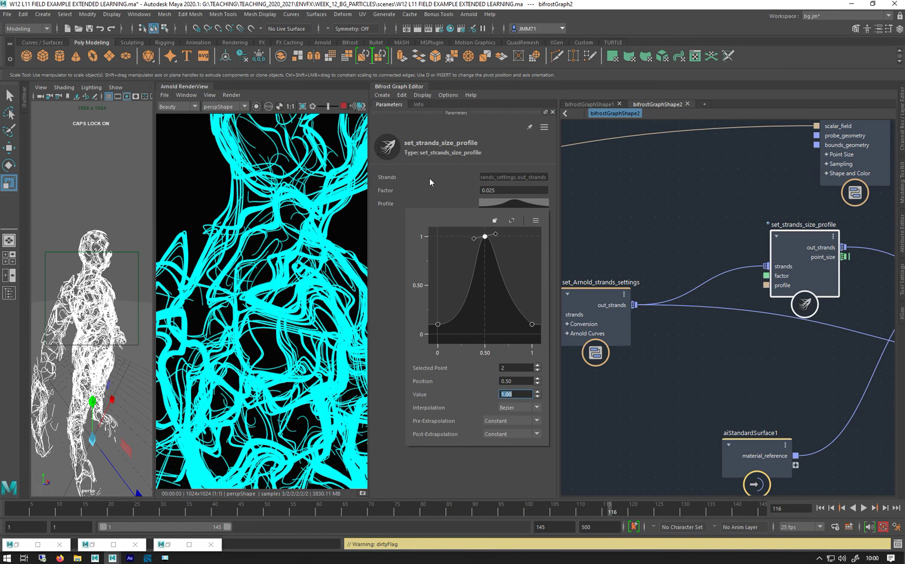
Lower the Profile curve's middle point to about 0.74, stretch its tangent handles wide, and inspect the rendered figure from farther away.
drag(487, 241, 462, 263)
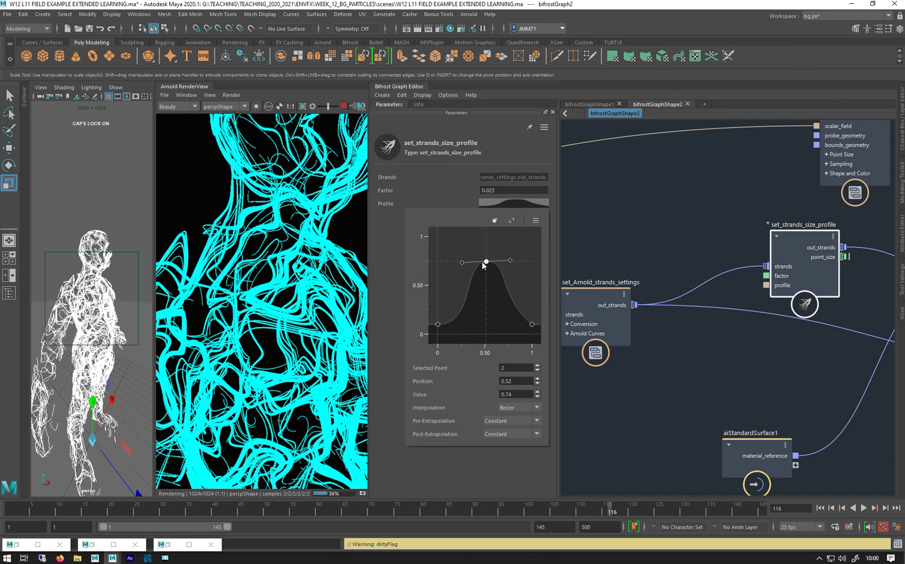
drag(462, 263, 438, 262)
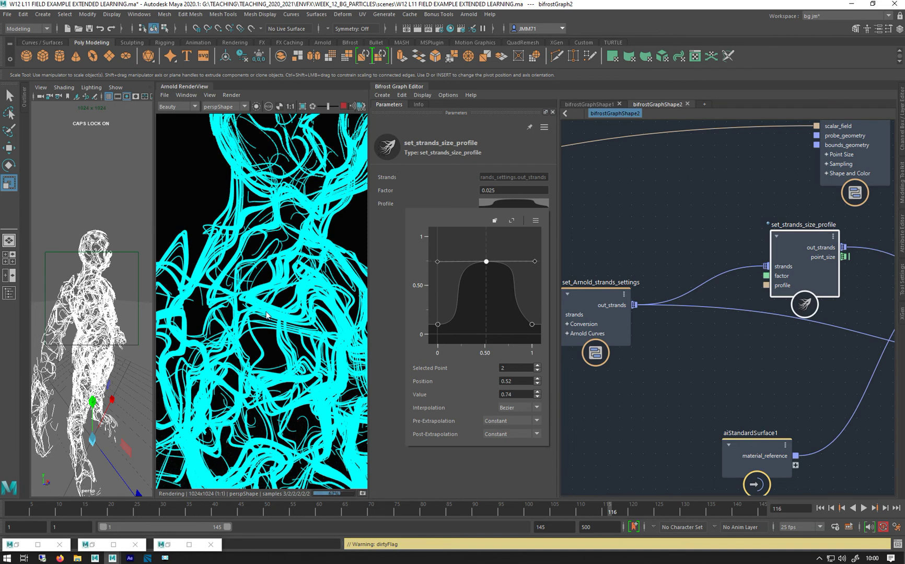
alt+right_drag(89, 299, 52, 283)
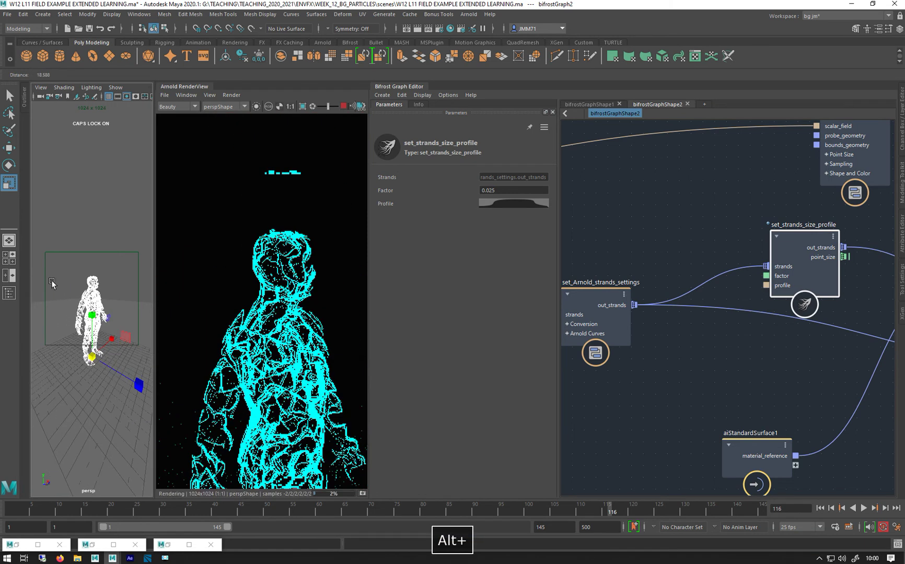
alt+middle_drag(83, 279, 88, 261)
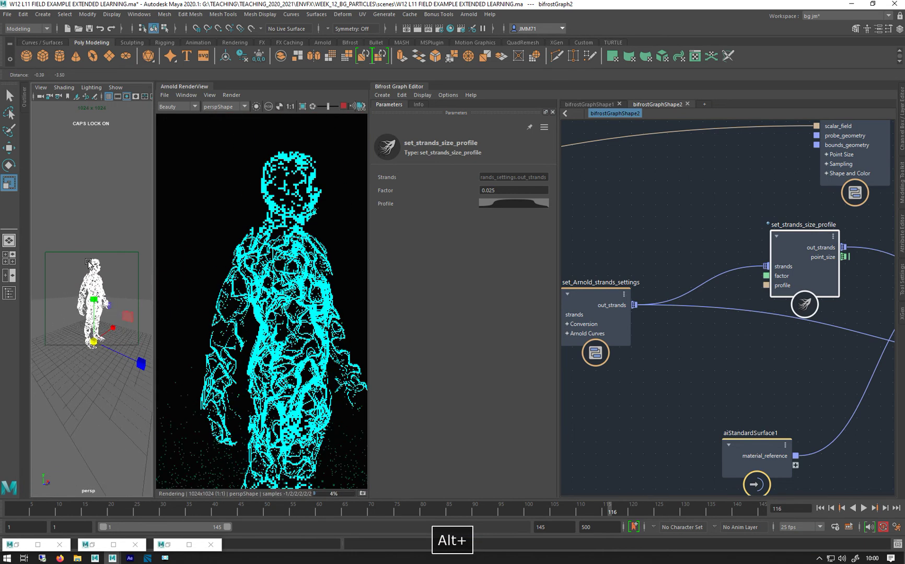
Delete the middle point from the size Profile curve.
click(520, 203)
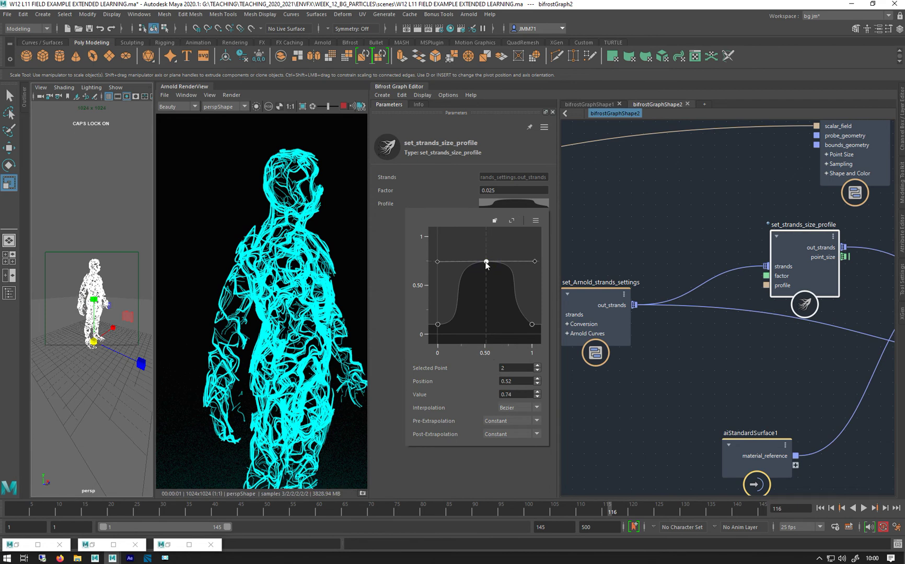
key(Delete)
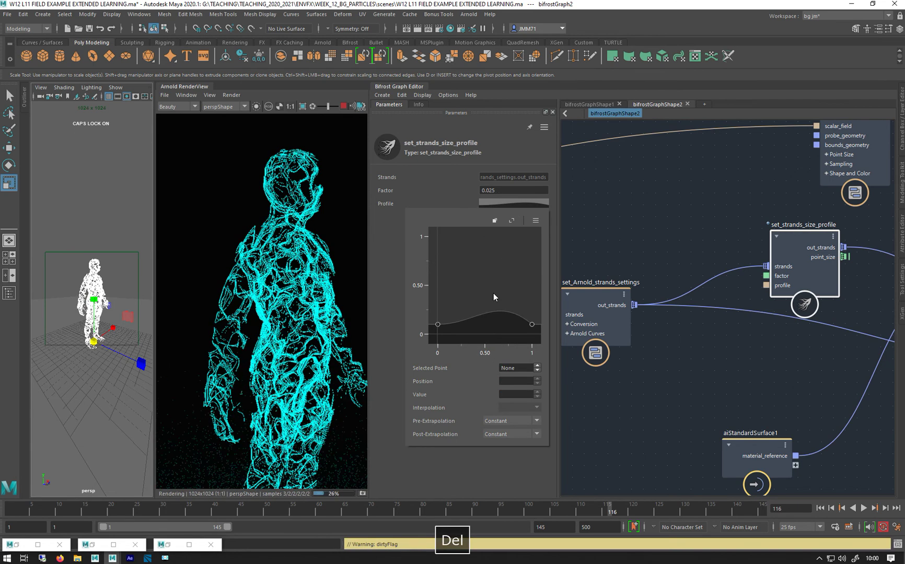
Set the interpolation of both end points of the size Profile curve to Linear.
click(532, 324)
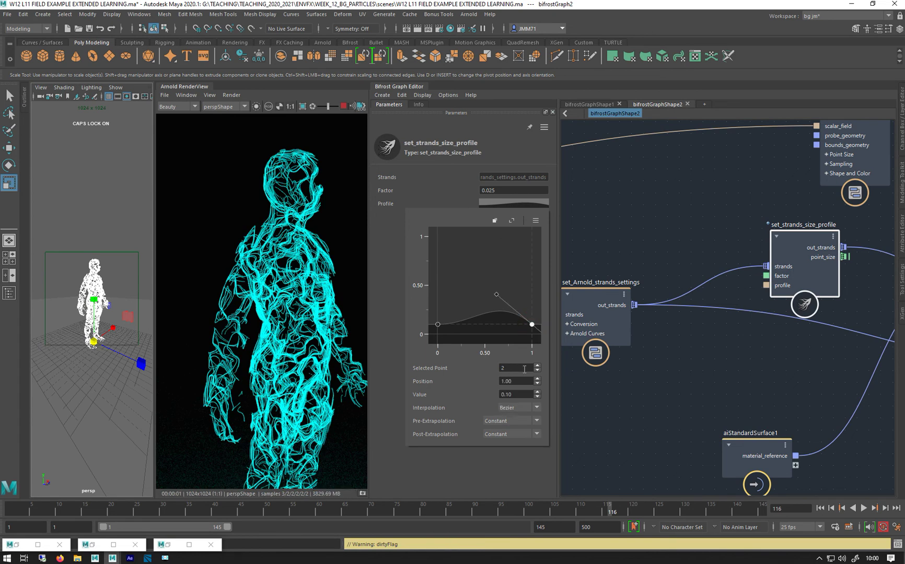
click(513, 409)
click(520, 426)
click(438, 325)
click(517, 408)
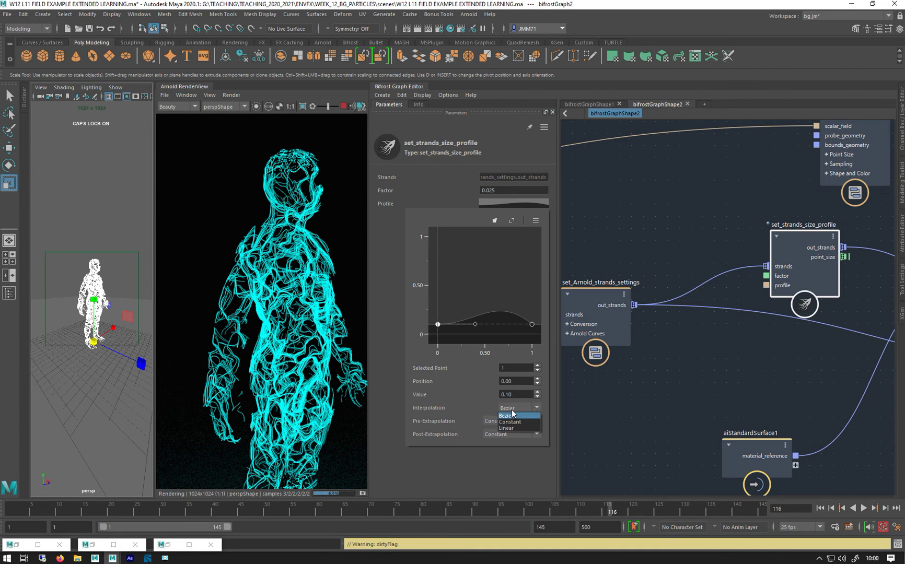
click(515, 428)
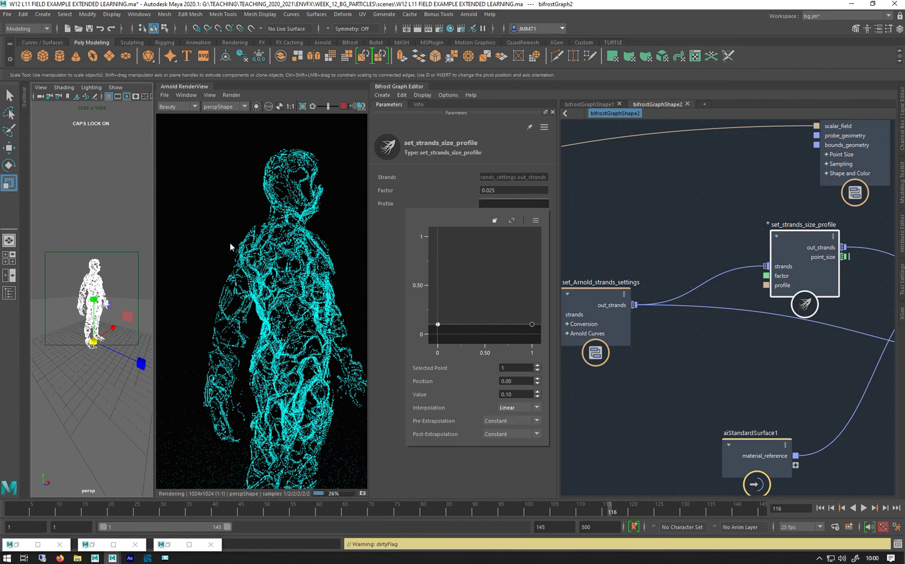
Set the strands size profile Factor to 0.1 and examine the strands from close up in the render.
alt+right_drag(239, 277, 329, 243)
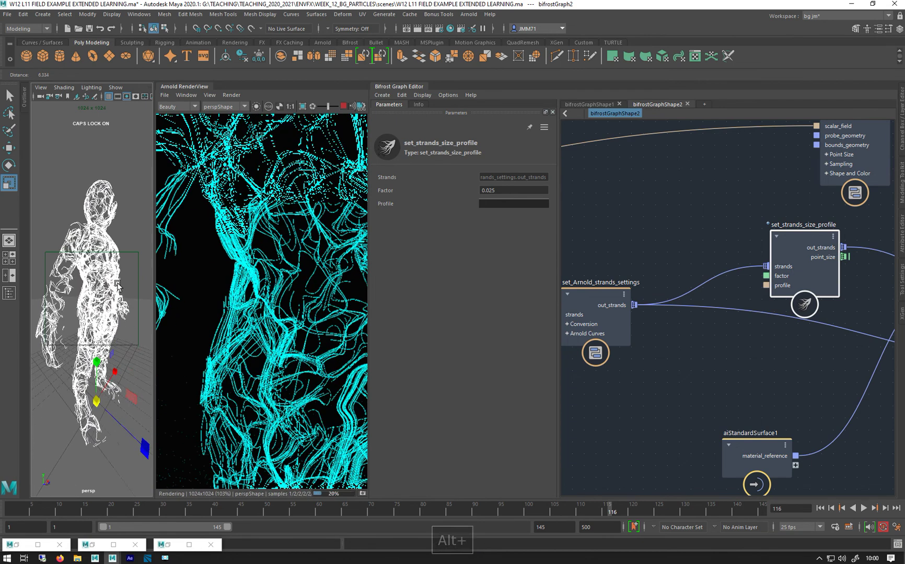
click(491, 191)
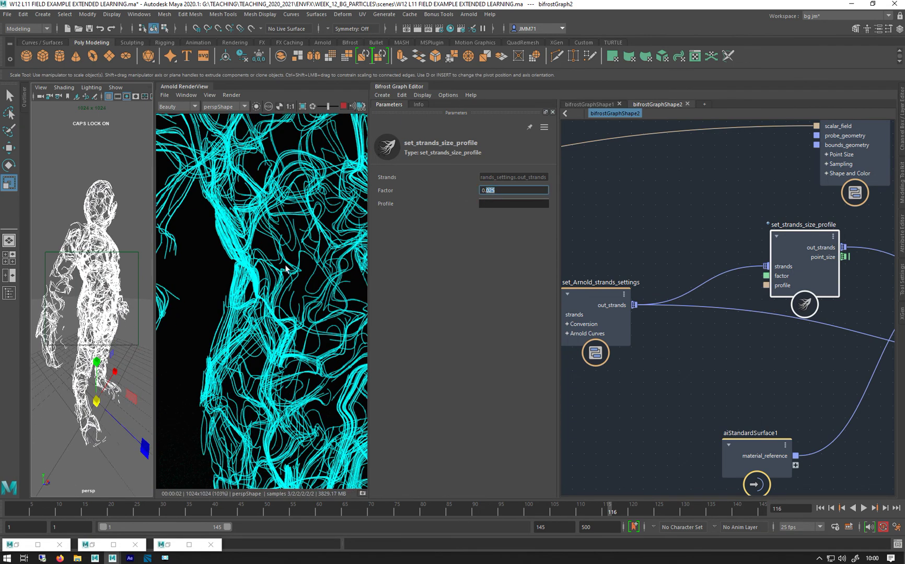
text(1)
key(Return)
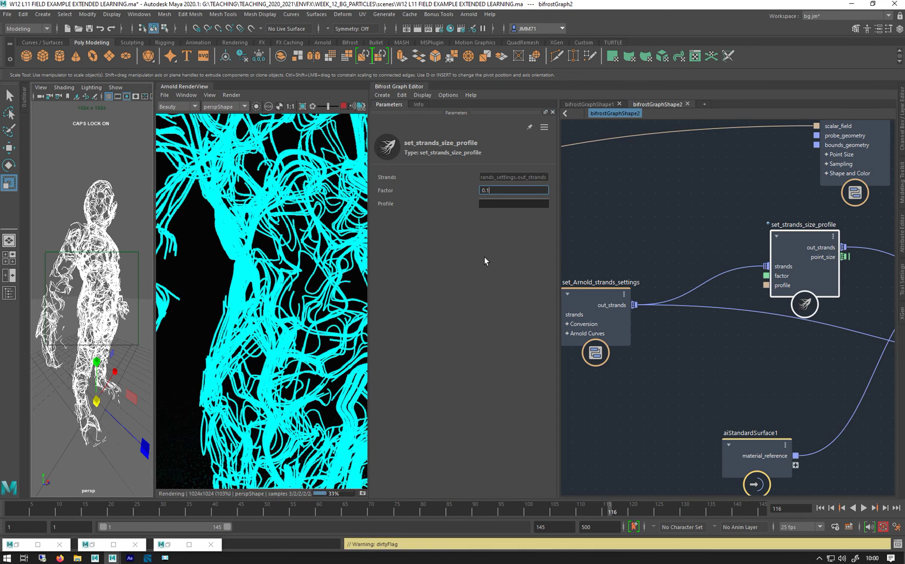
Examine the create_particle_trails node's point_size property and documentation, plus the documentation of set_Arnold_strands_settings.
alt+middle_drag(596, 234, 822, 217)
click(729, 357)
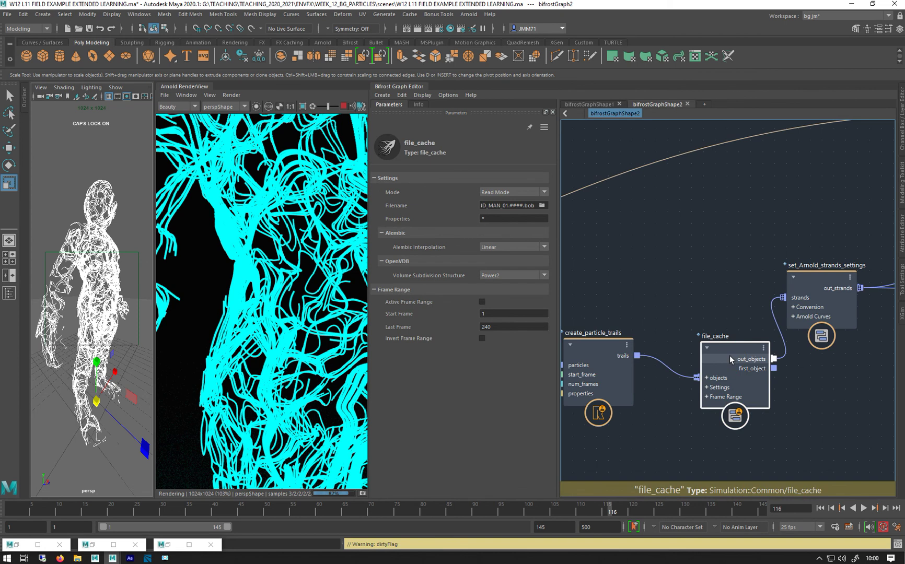
alt+middle_drag(622, 291, 694, 256)
click(669, 313)
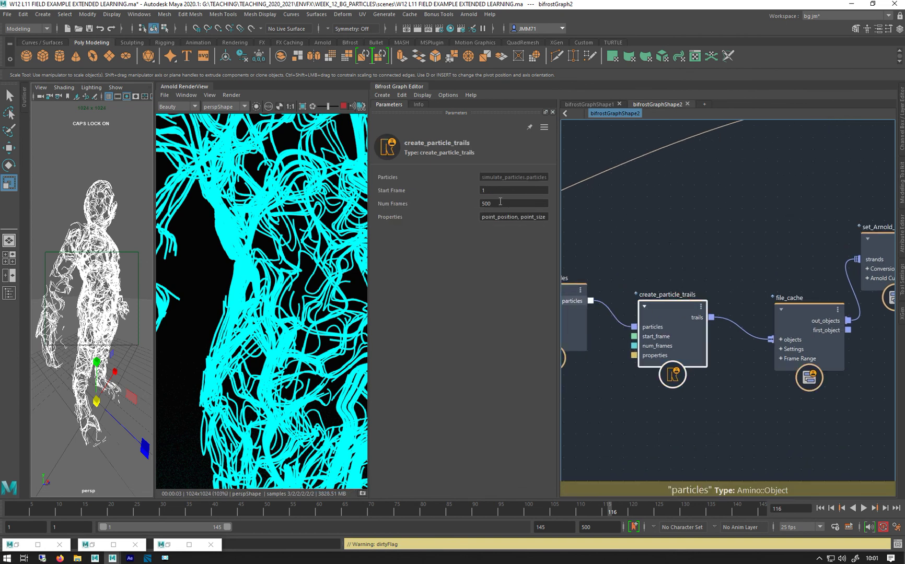
double_click(528, 216)
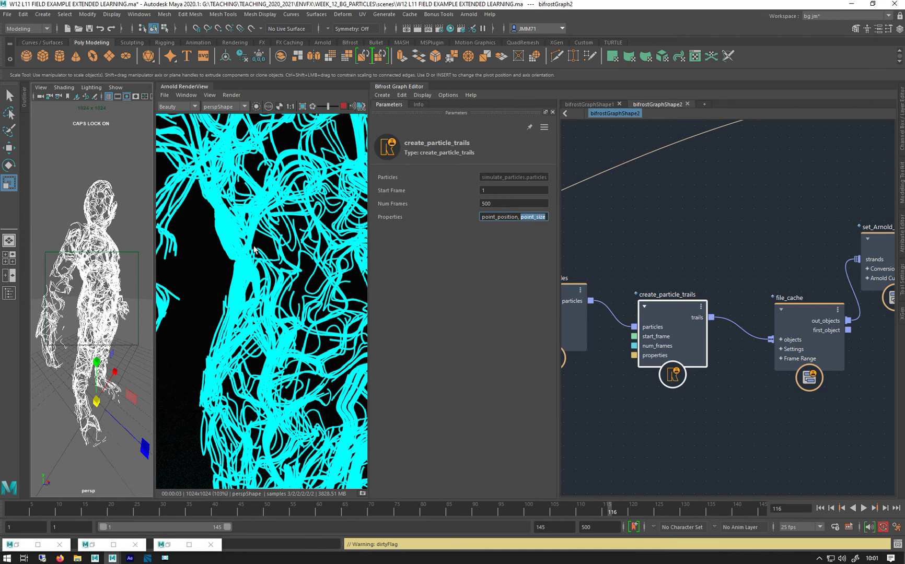
click(419, 105)
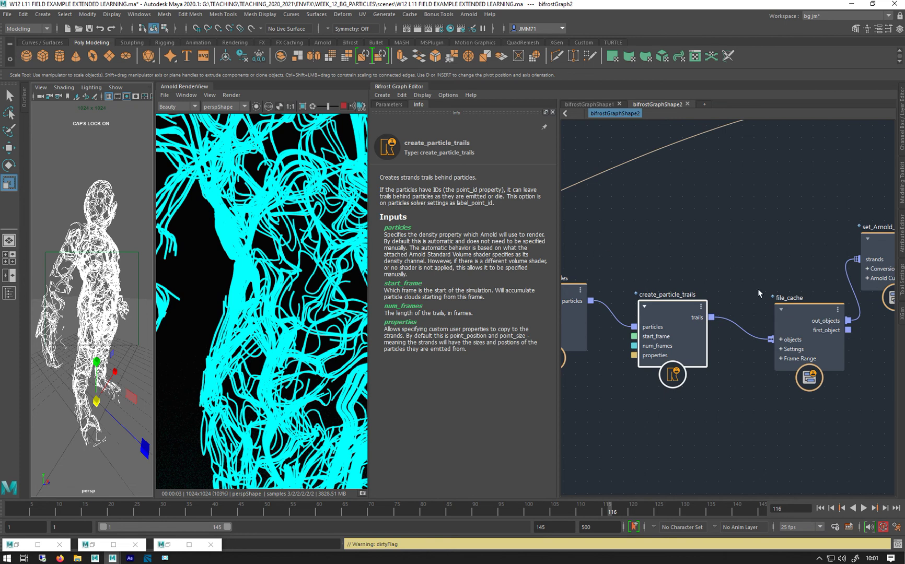
alt+middle_drag(757, 247, 676, 224)
click(751, 247)
drag(738, 235, 813, 226)
Add a set_strands_shape node to the graph and place it beside the file_cache node.
click(683, 212)
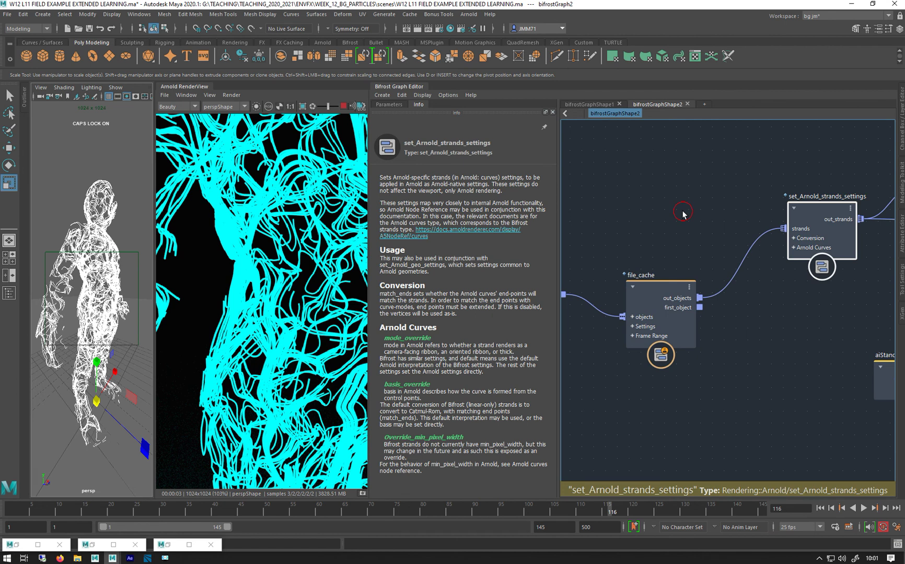
key(Tab)
text(SET)
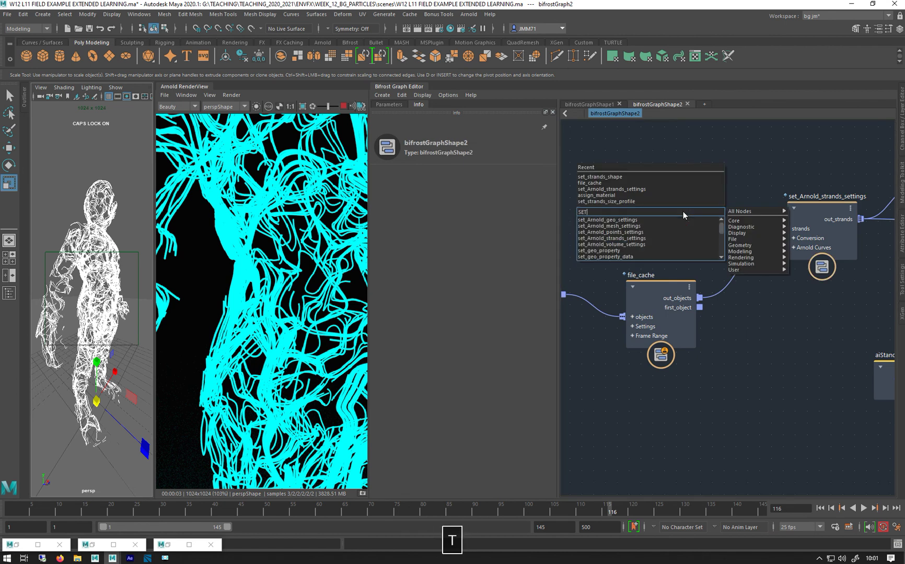
text(S)
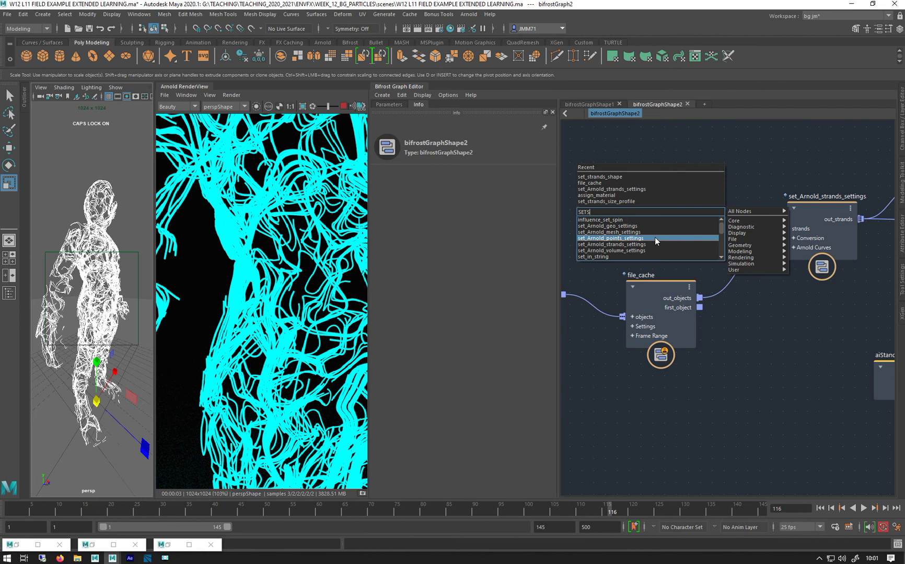
scroll(655, 238, down, 2)
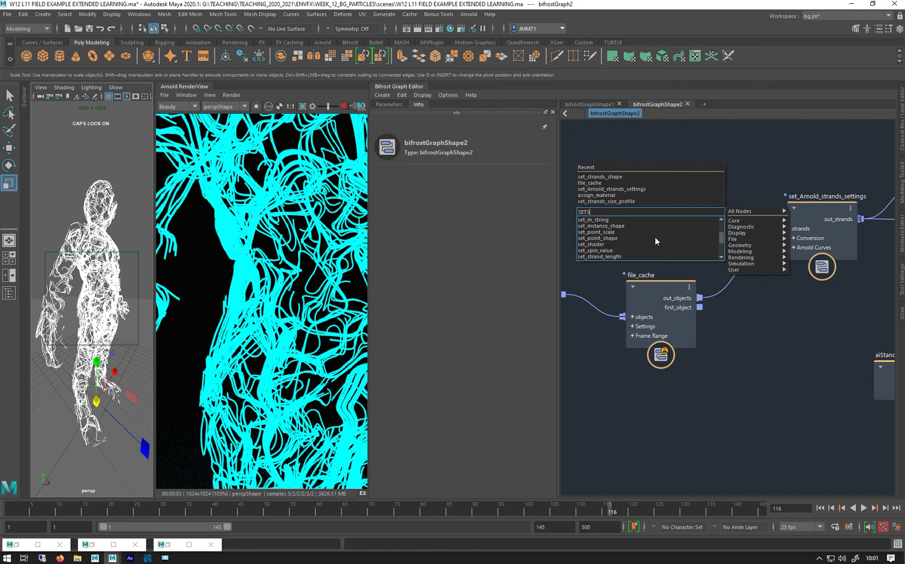
scroll(654, 236, down, 2)
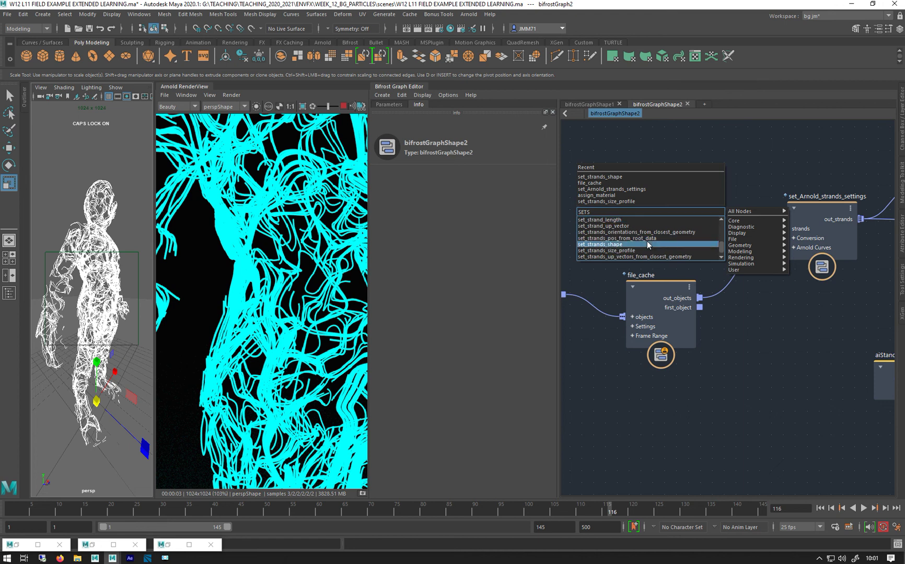
click(647, 243)
drag(647, 241, 738, 330)
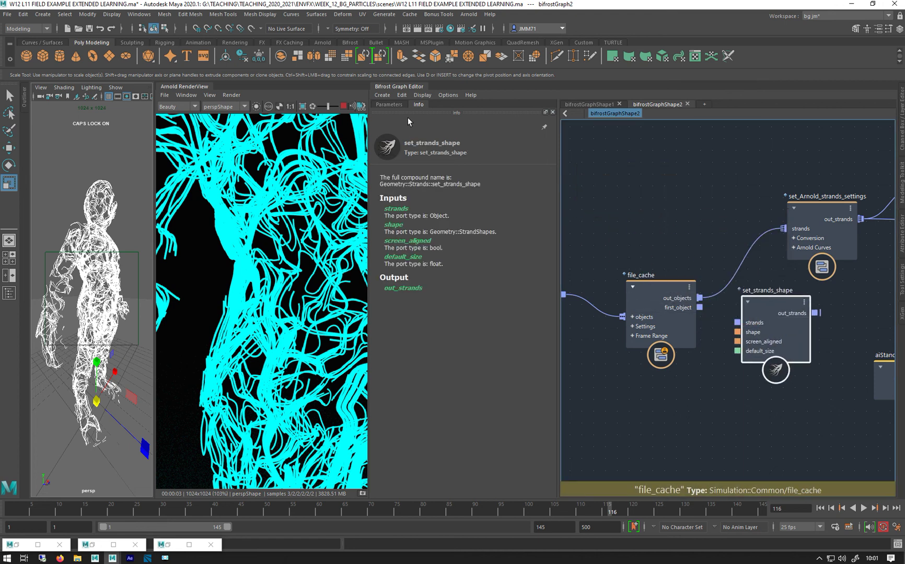
Move the set_strands_shape node above file_cache while reviewing the parameters of the shape, Arnold strands settings and file cache nodes.
click(388, 104)
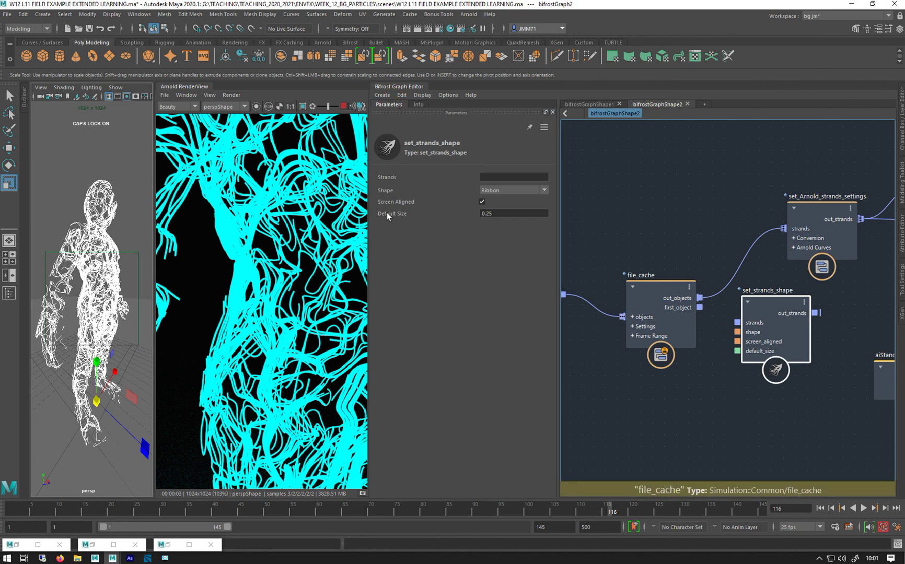
drag(766, 304, 650, 185)
click(823, 217)
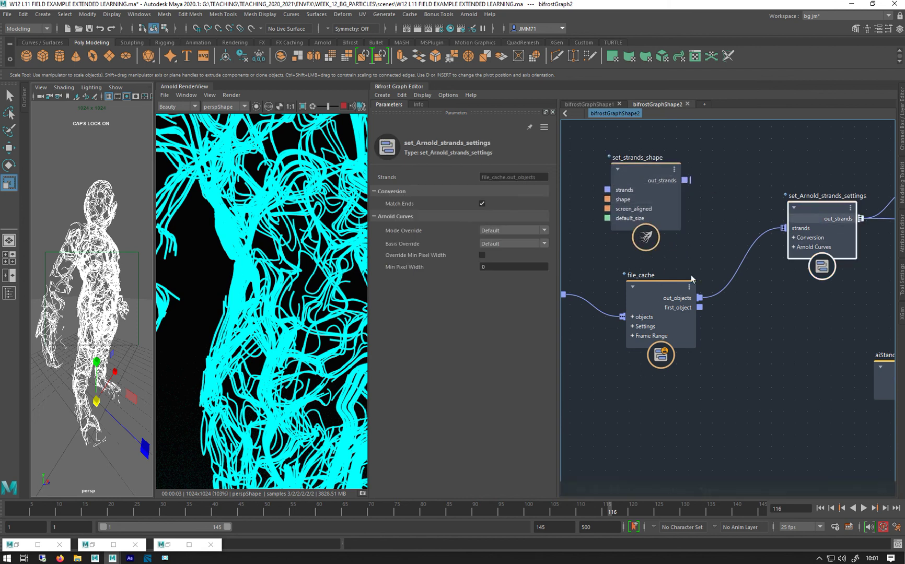
click(655, 292)
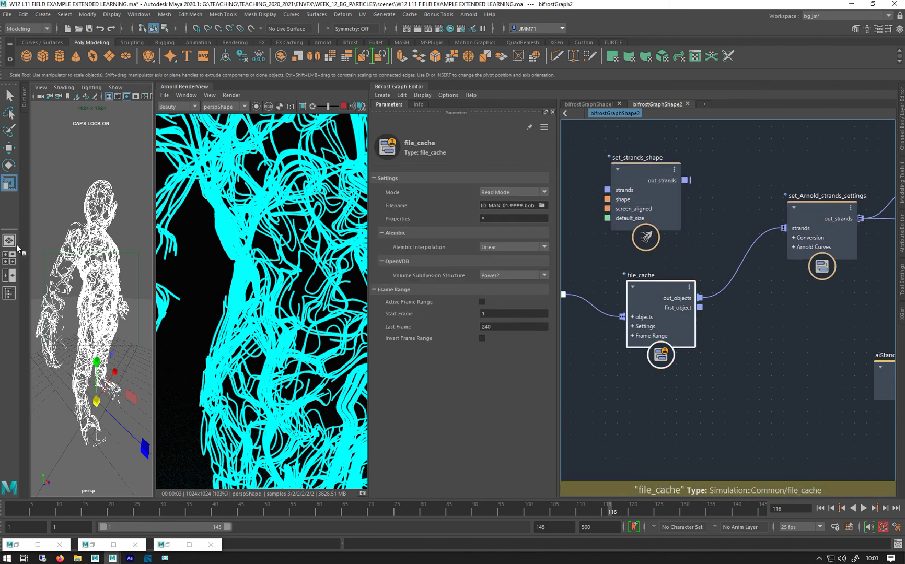
Unhide aiSkyDomeLight1 from the scene's object list and frame the whole strand figure in the render.
click(6, 294)
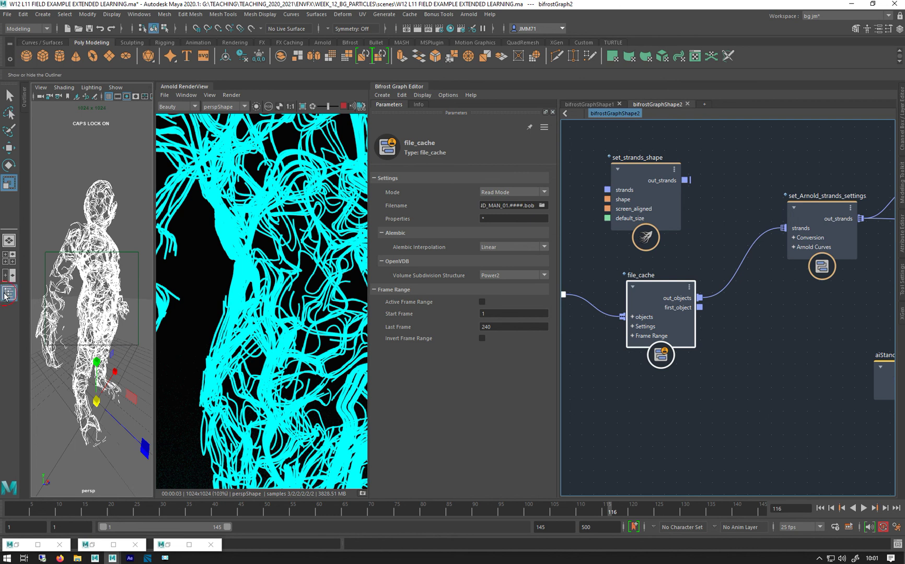
click(68, 182)
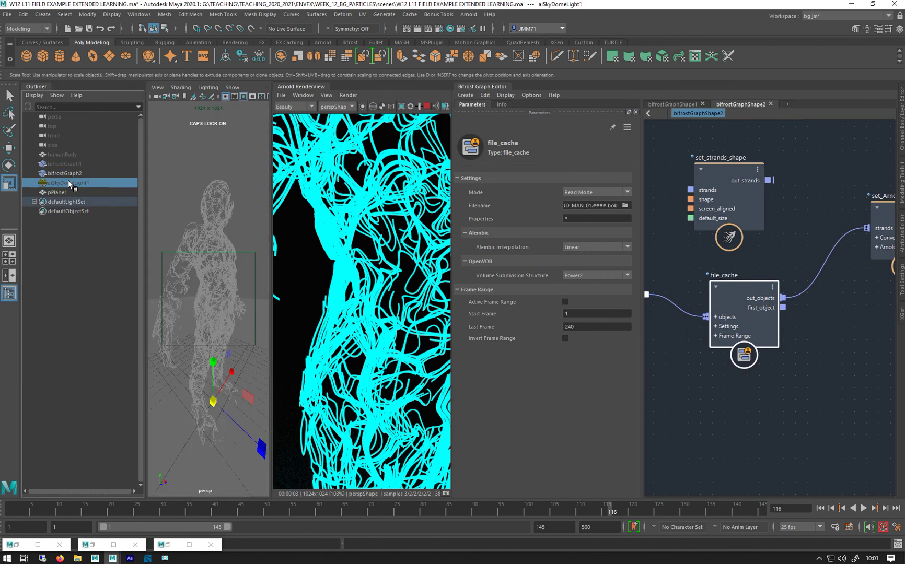
key(h)
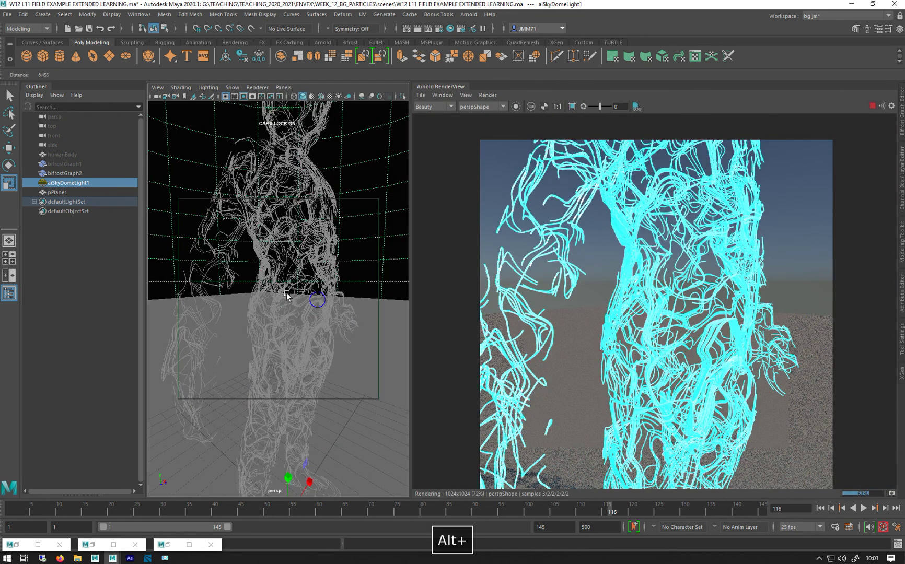
alt+right_drag(334, 301, 255, 287)
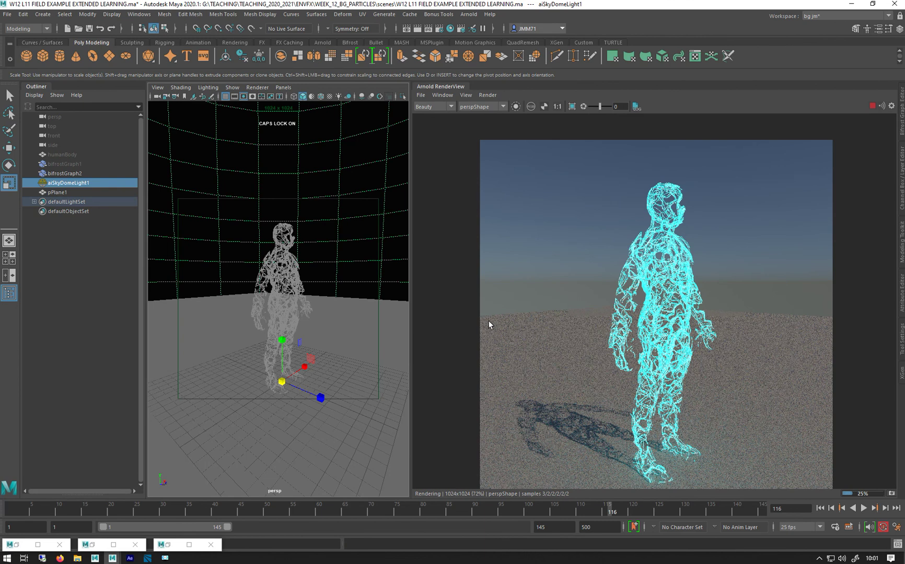